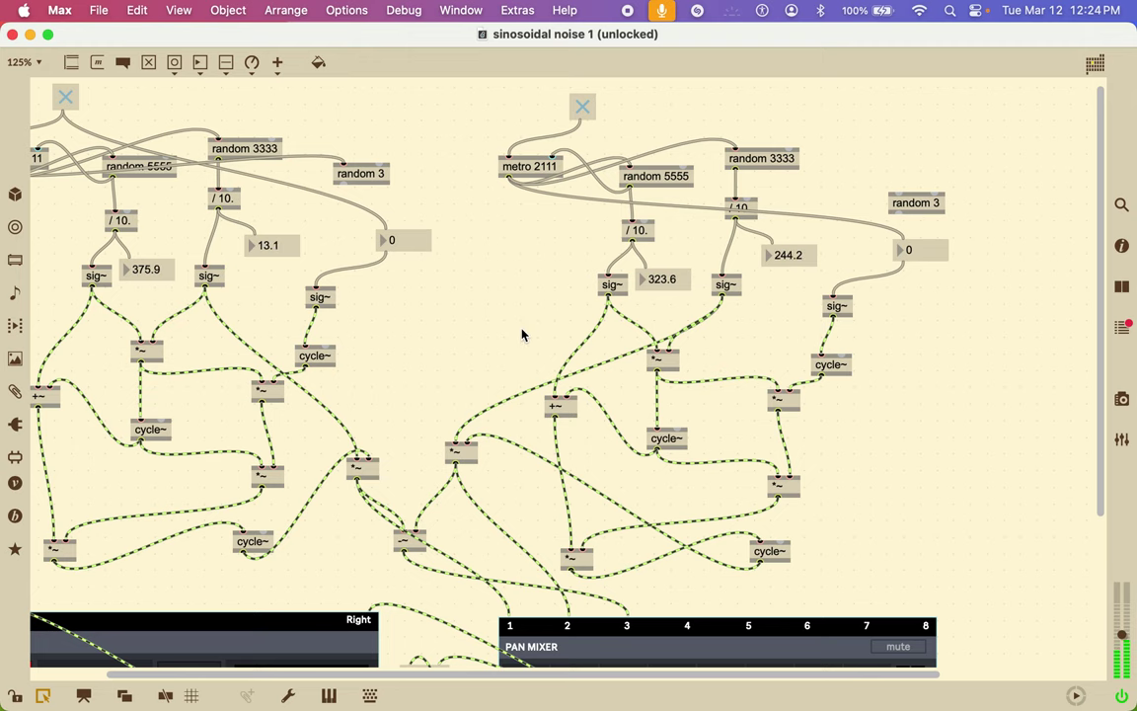
# Shift the metro 2111 network's output *~ object toward its own network, and place a copy of the whole network beside the original.
pyautogui.scroll(-5, 512, 373)
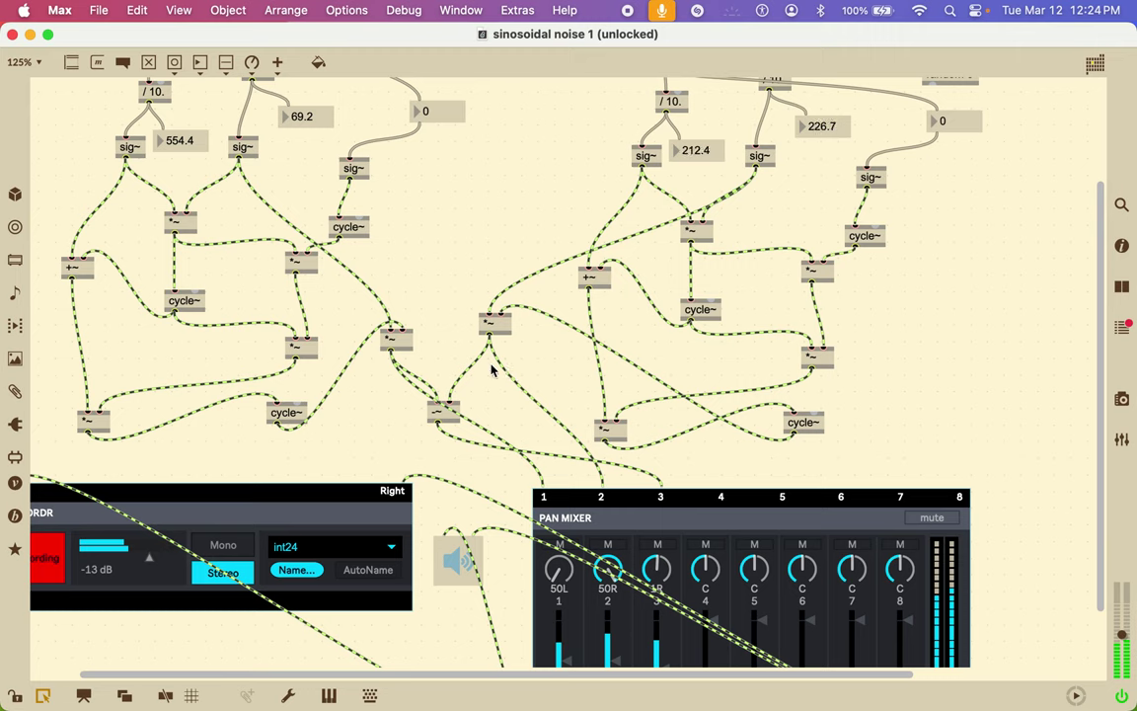
pyautogui.moveTo(520, 324); pyautogui.dragTo(568, 334)
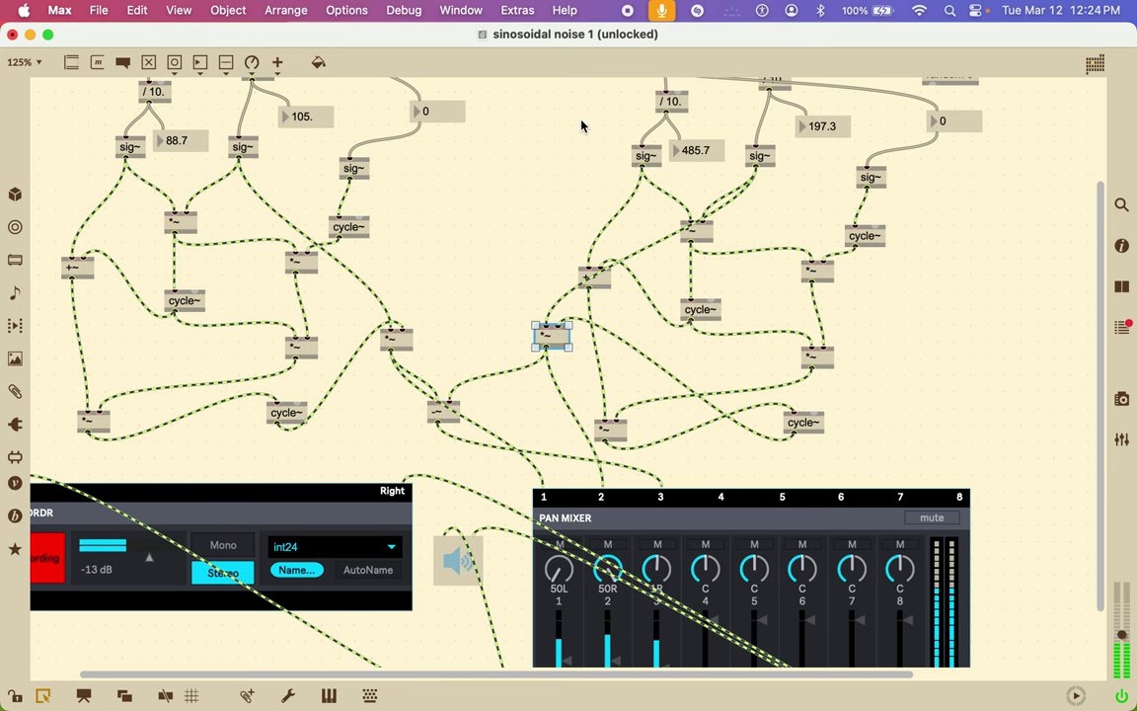
pyautogui.scroll(2, 581, 125)
pyautogui.scroll(4, 581, 126)
pyautogui.moveTo(526, 93); pyautogui.dragTo(859, 401)
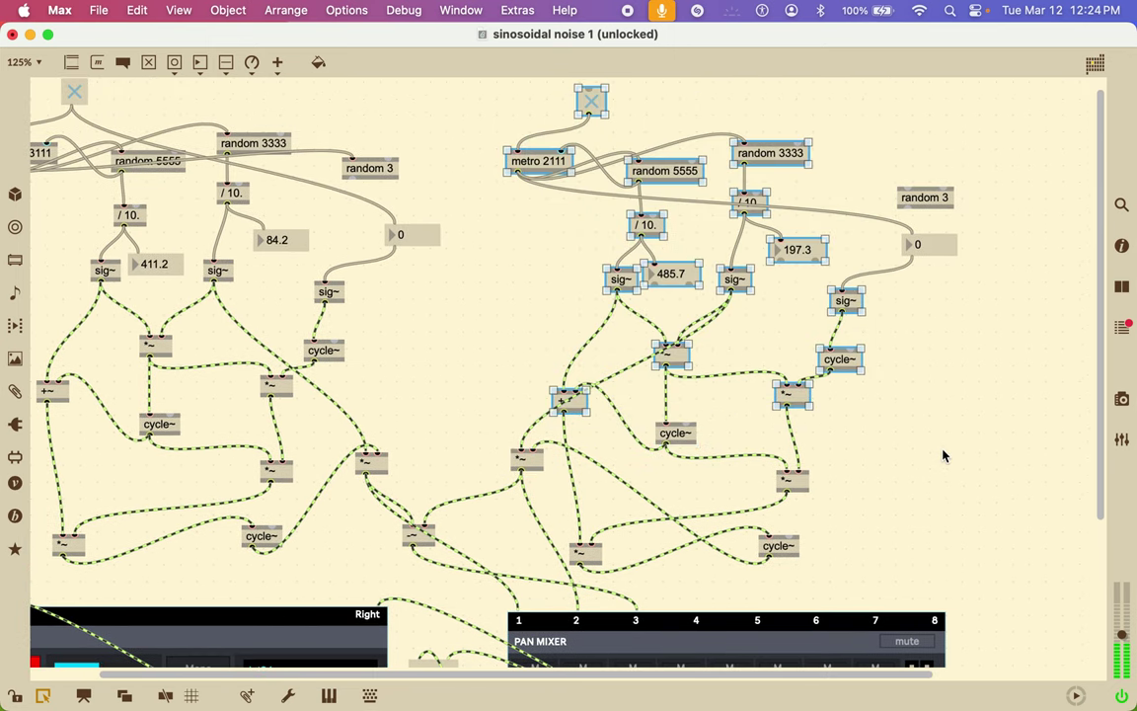
pyautogui.moveTo(955, 556); pyautogui.dragTo(505, 99)
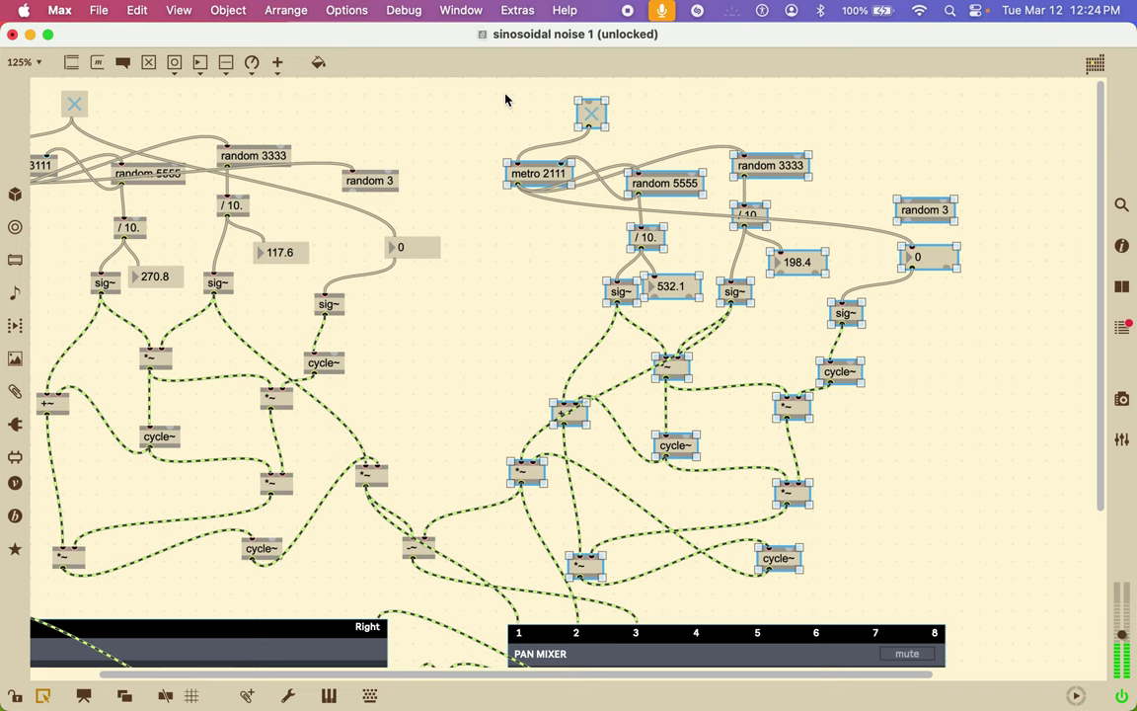
pyautogui.press('super+c')
pyautogui.press('super+v')
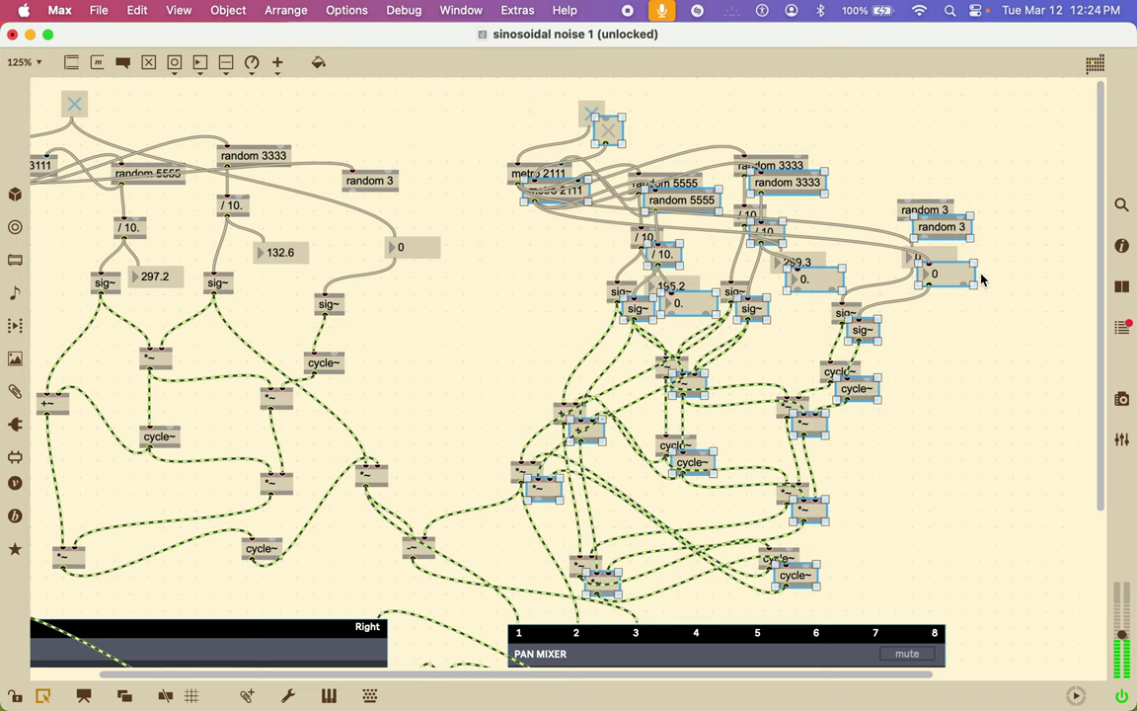
pyautogui.moveTo(978, 279); pyautogui.dragTo(1126, 237)
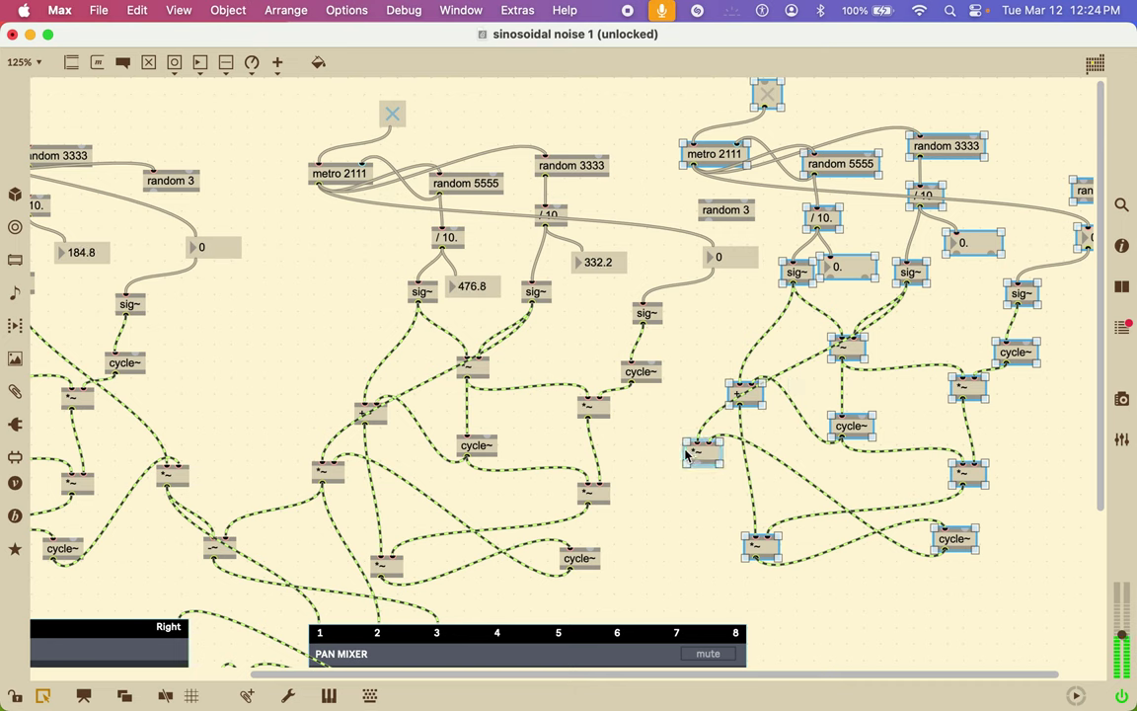
pyautogui.moveTo(688, 454); pyautogui.dragTo(833, 474)
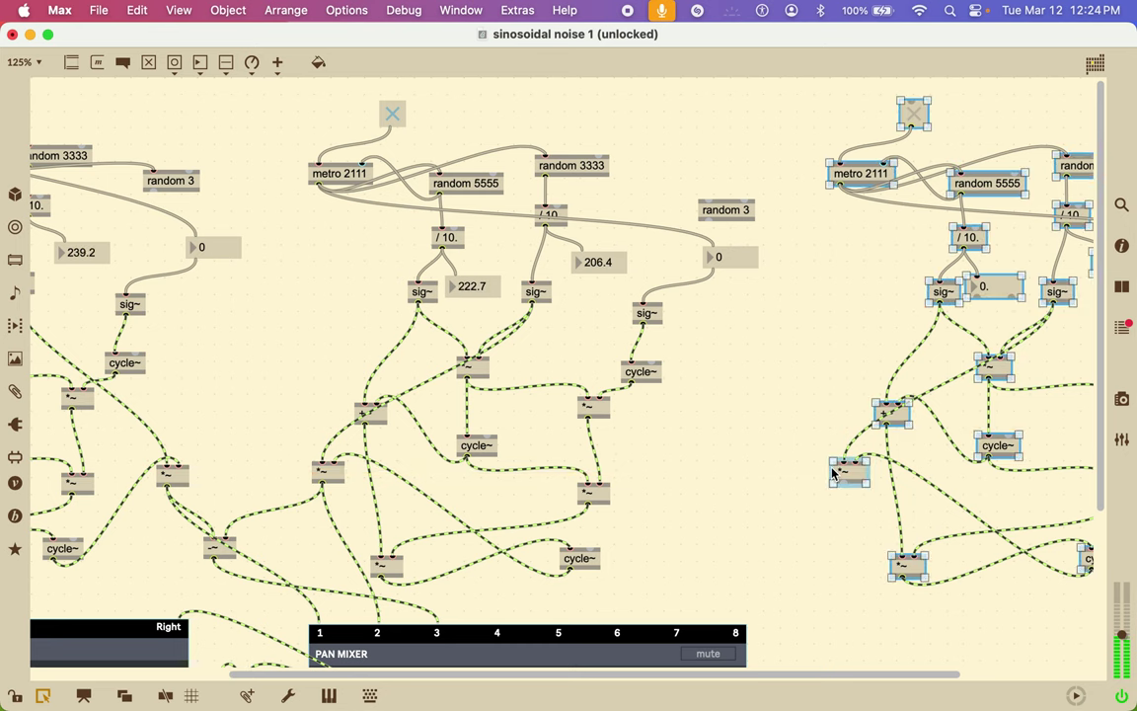
# Duplicate the copied network and place the duplicate below it, beside the Pan Mixer.
pyautogui.press('super+d')
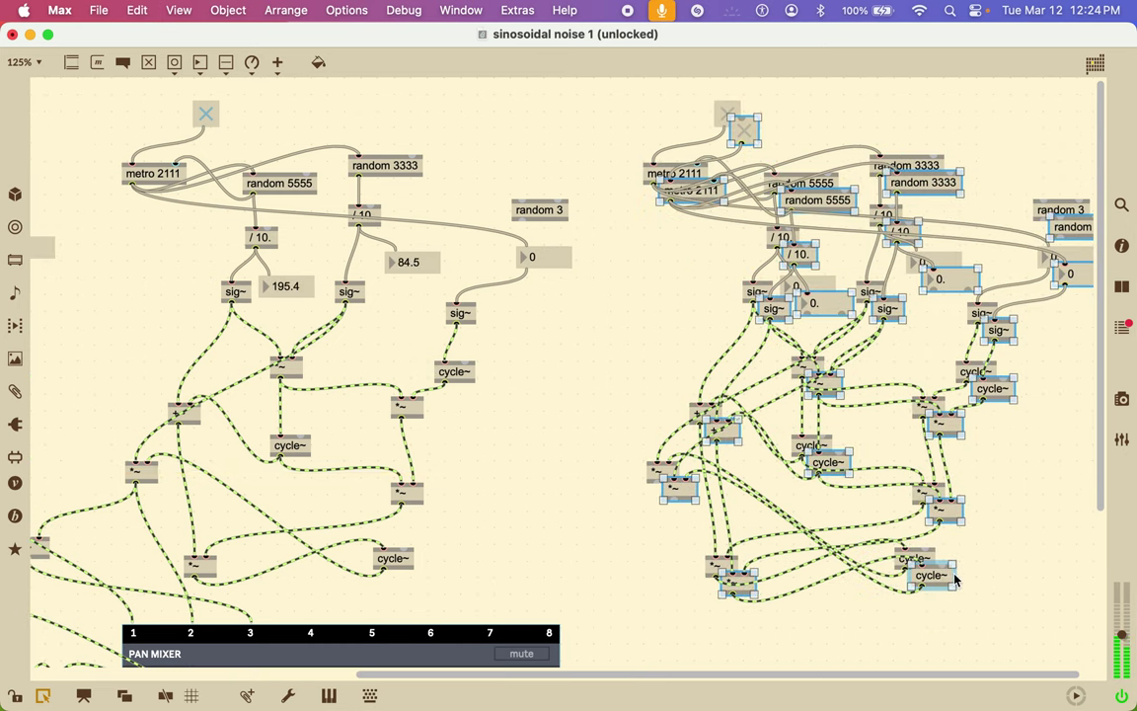
pyautogui.moveTo(955, 579); pyautogui.dragTo(784, 703)
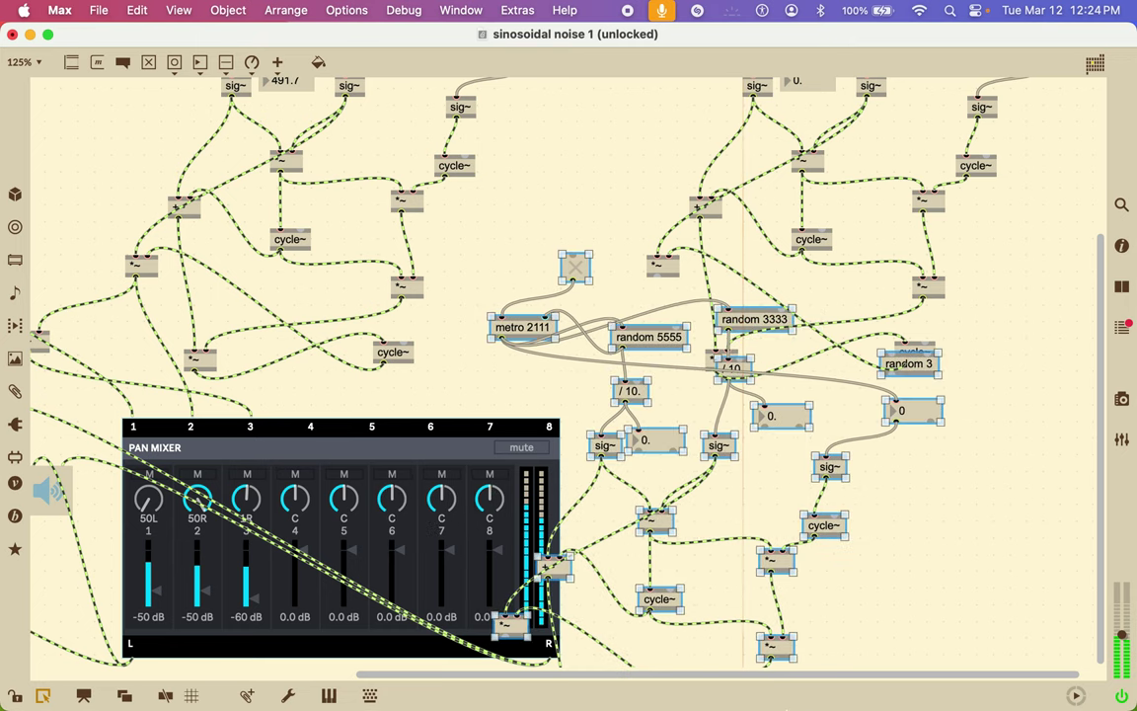
pyautogui.moveTo(569, 269); pyautogui.dragTo(783, 424)
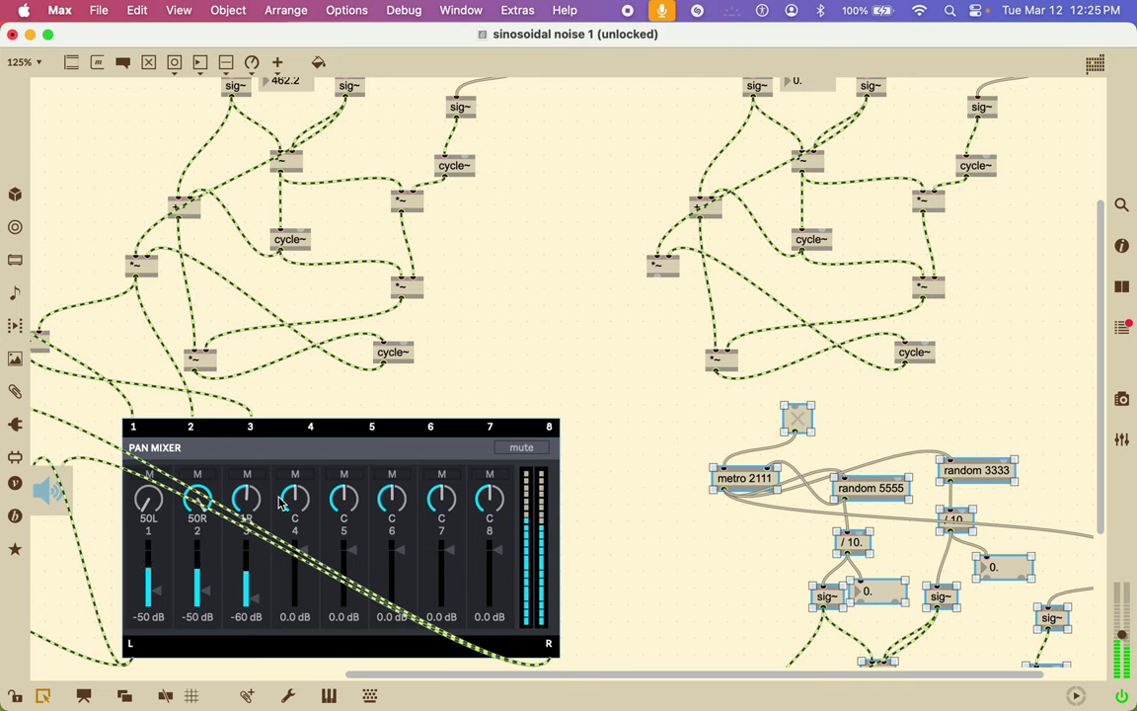
# Pan mixer channel 4 to 1L and channel 5 to 50R.
pyautogui.moveTo(293, 506); pyautogui.dragTo(289, 611)
pyautogui.moveTo(342, 501); pyautogui.dragTo(338, 321)
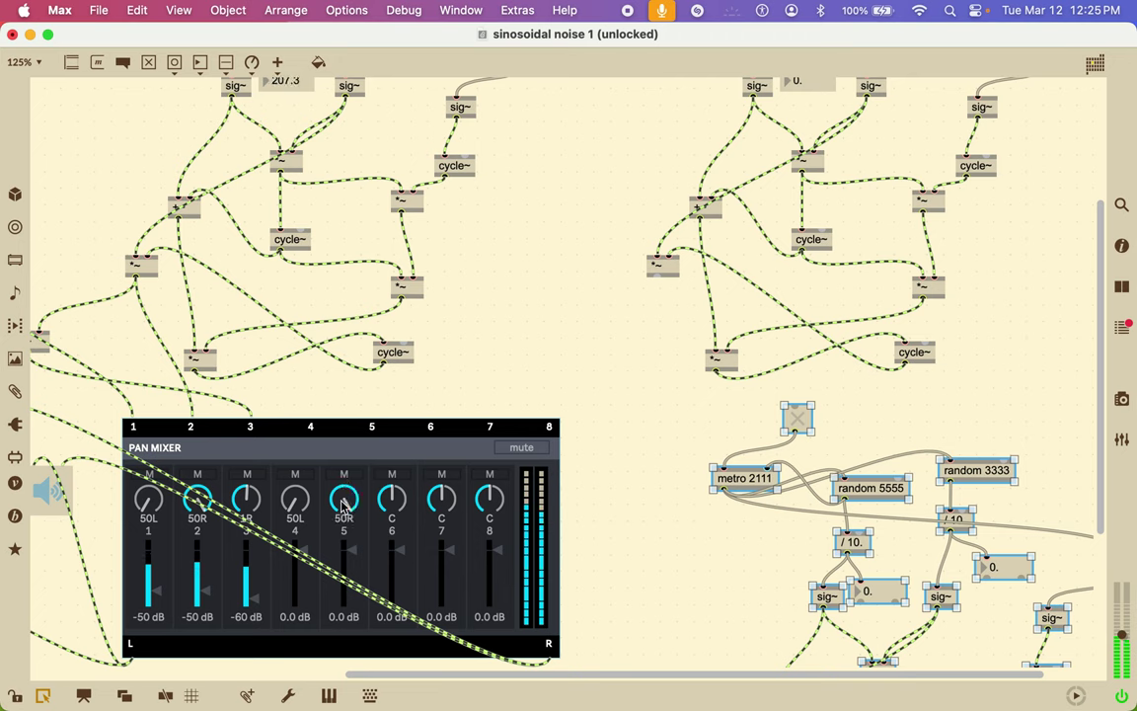
pyautogui.moveTo(287, 500); pyautogui.dragTo(265, 464)
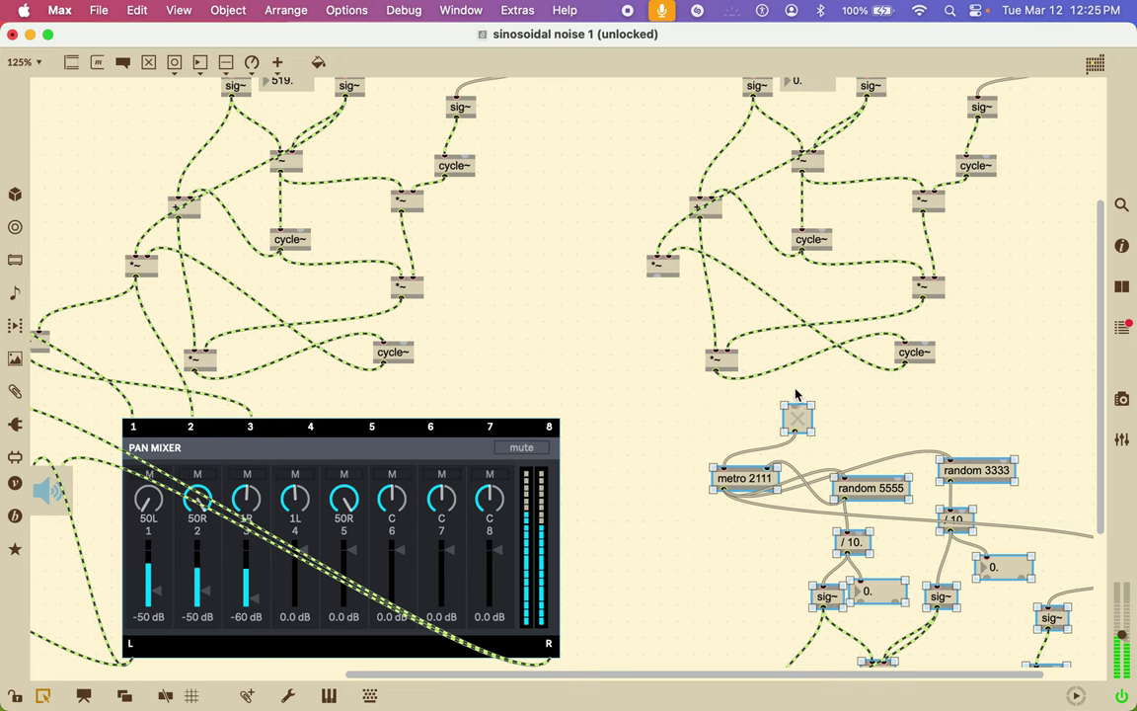
# Connect the output *~ object of the upper copied network to Pan Mixer input 5.
pyautogui.scroll(-3, 800, 395)
pyautogui.hscroll(3, 800, 395)
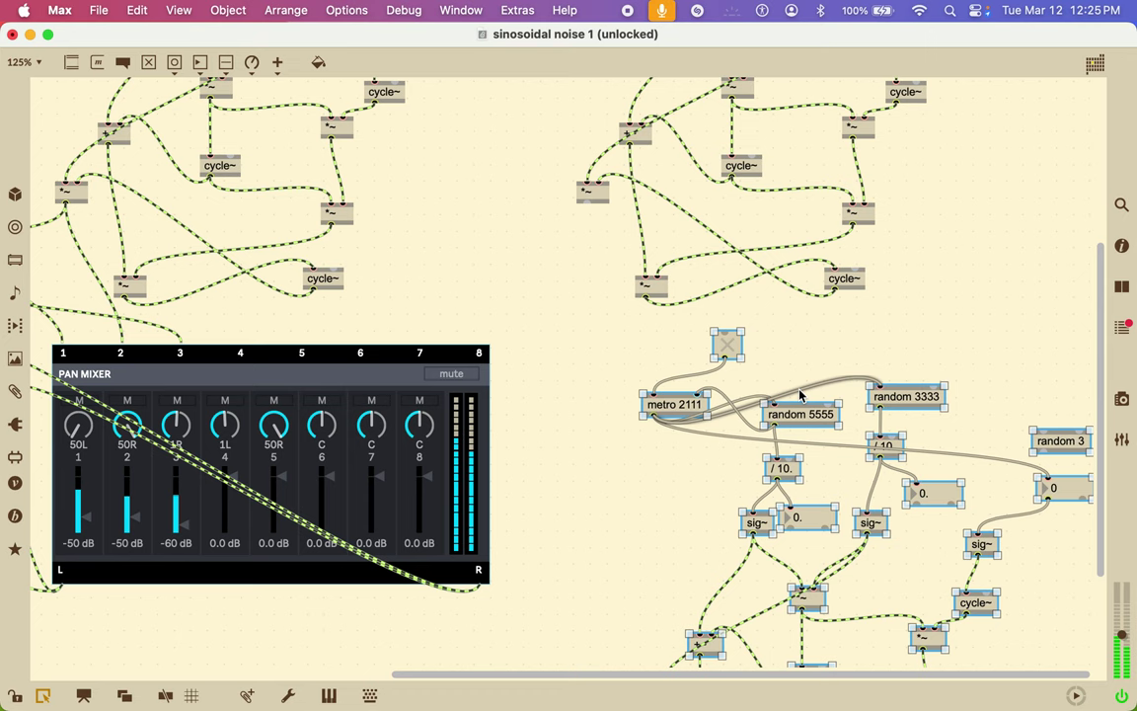
pyautogui.hscroll(-3, 528, 357)
pyautogui.scroll(-1, 528, 357)
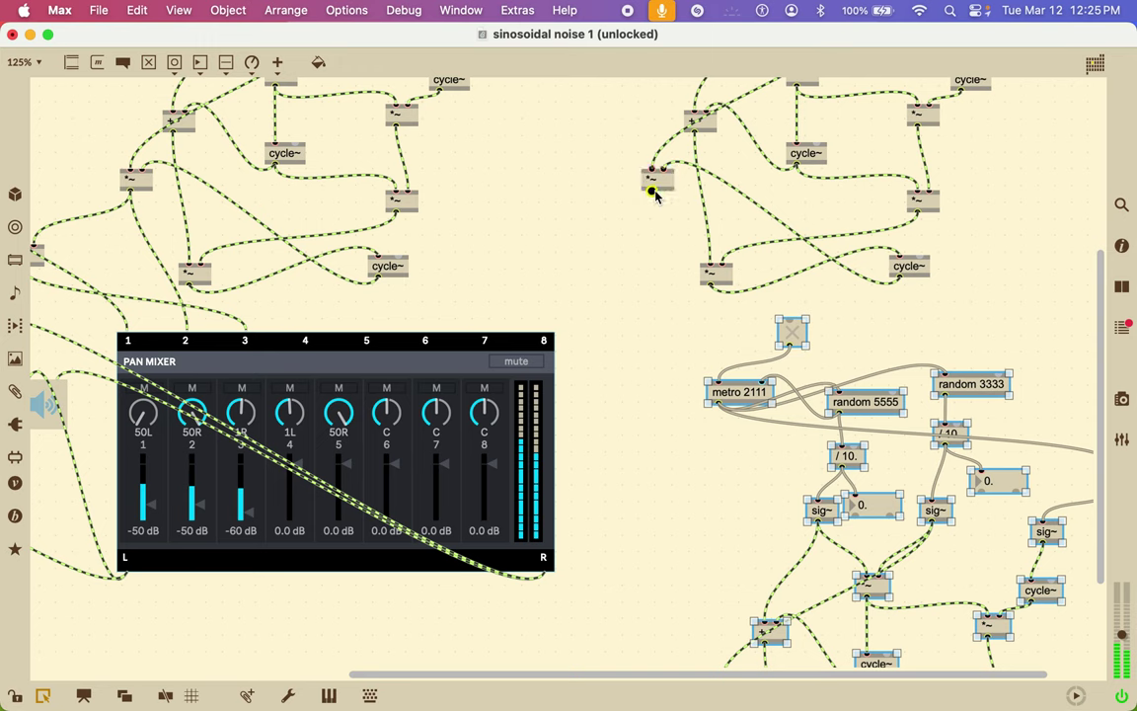
pyautogui.moveTo(653, 187)
pyautogui.mouseDown()
pyautogui.moveTo(362, 287)
pyautogui.moveTo(368, 310)
pyautogui.moveTo(383, 314)
pyautogui.moveTo(368, 330)
pyautogui.moveTo(378, 333)
pyautogui.mouseUp()
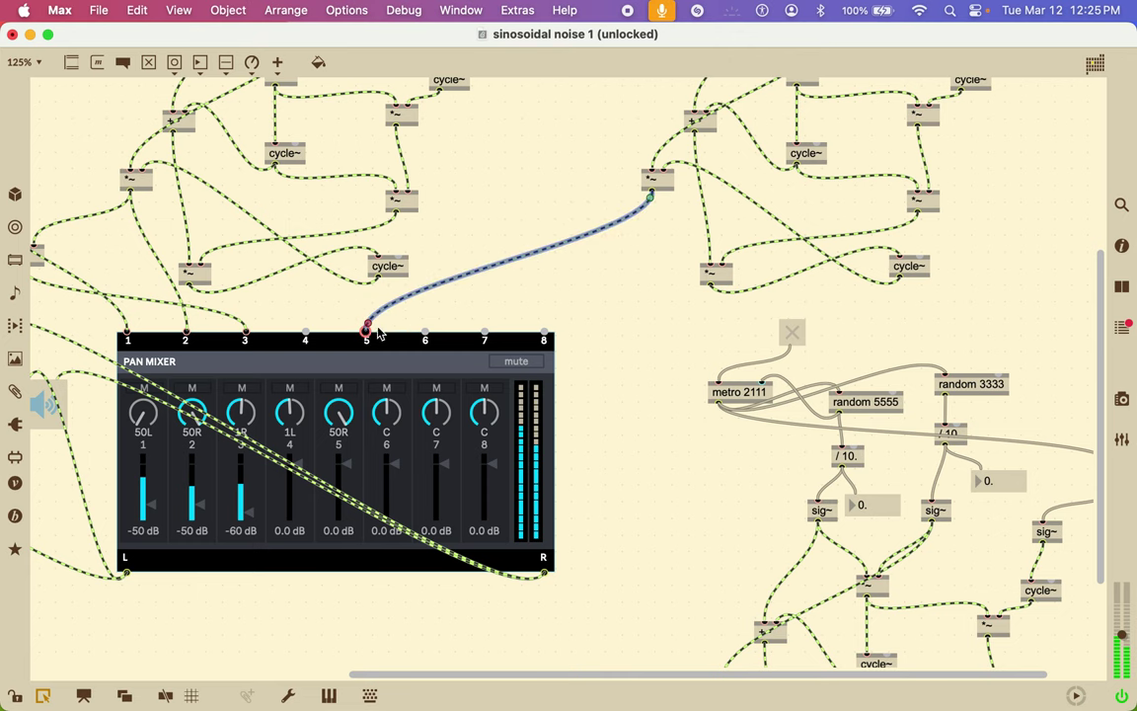
# Connect the output *~ object of the lower copied network to Pan Mixer input 6.
pyautogui.scroll(-5, 624, 354)
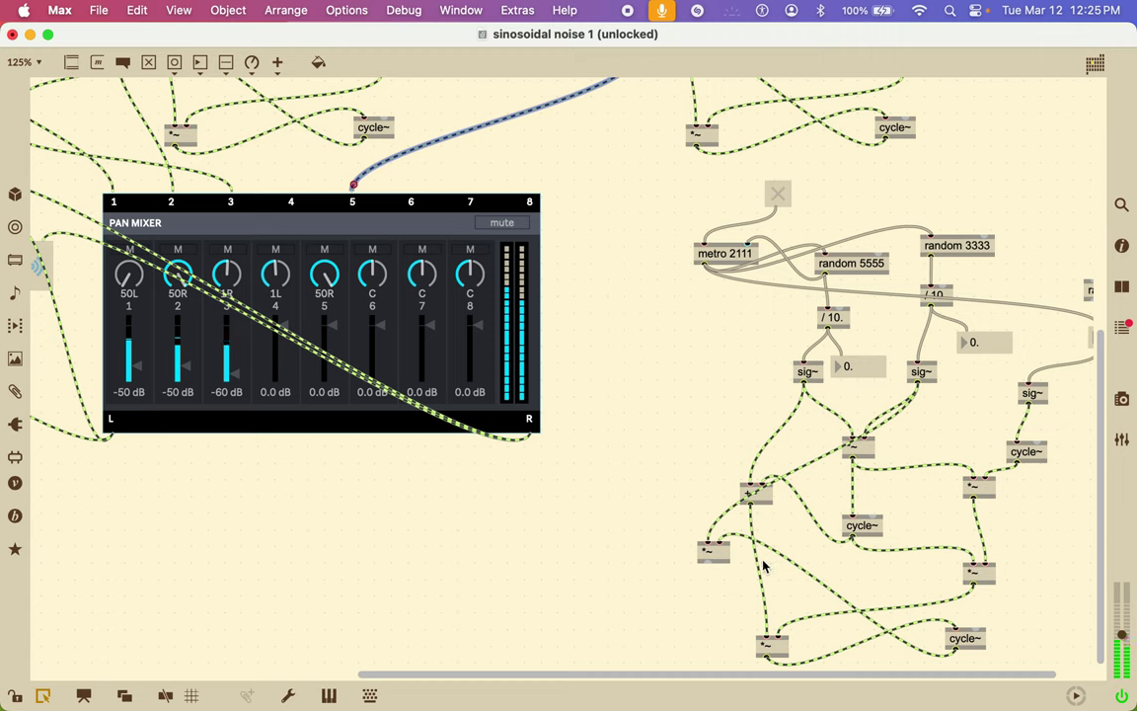
pyautogui.moveTo(707, 563); pyautogui.dragTo(410, 193)
pyautogui.click(410, 194)
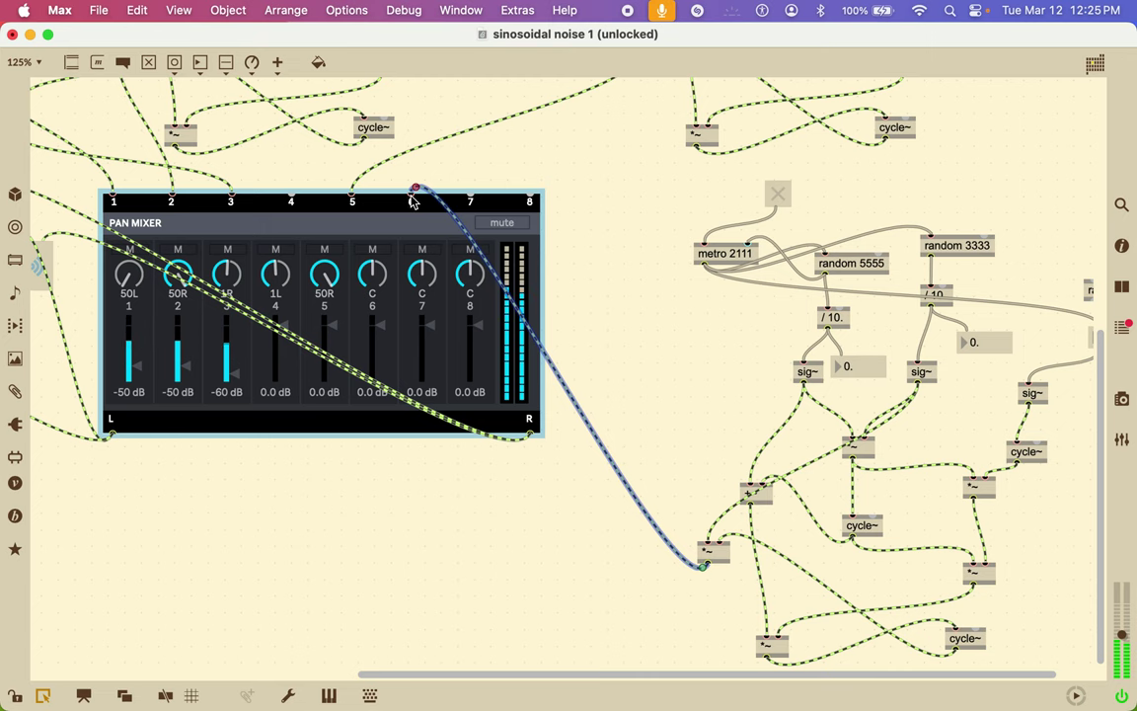
# Duplicate the -~ object joining the two original networks and place the copy between the two copied networks, beside the Pan Mixer.
pyautogui.scroll(5, 623, 204)
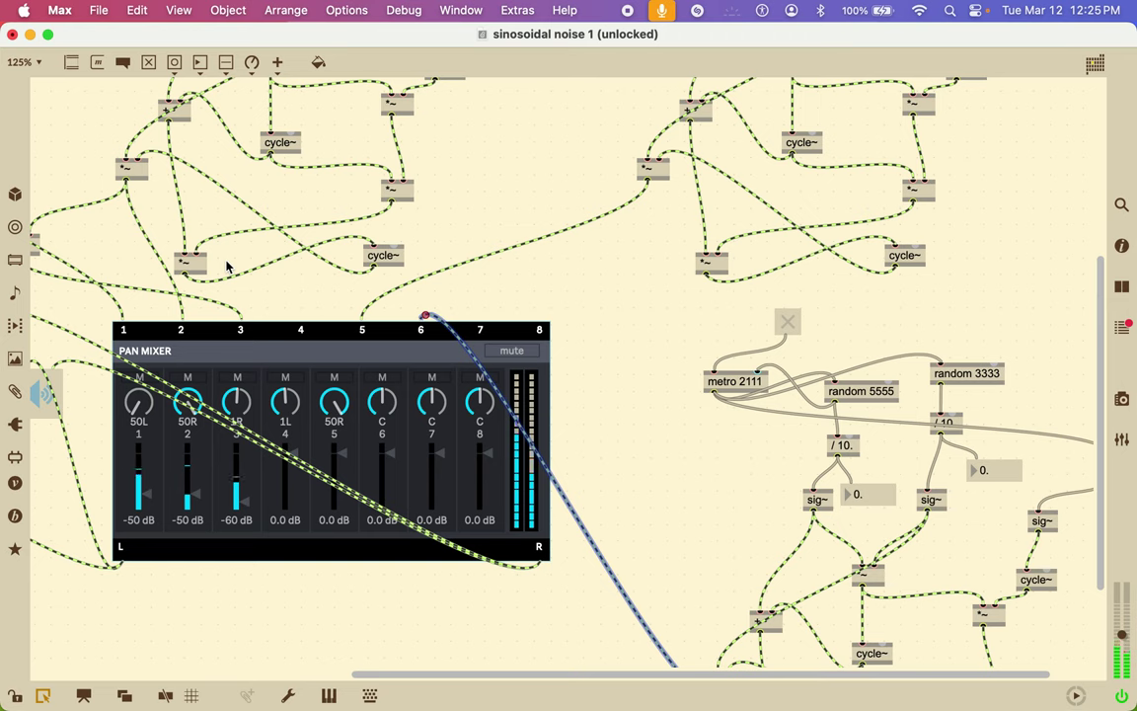
pyautogui.click(401, 203)
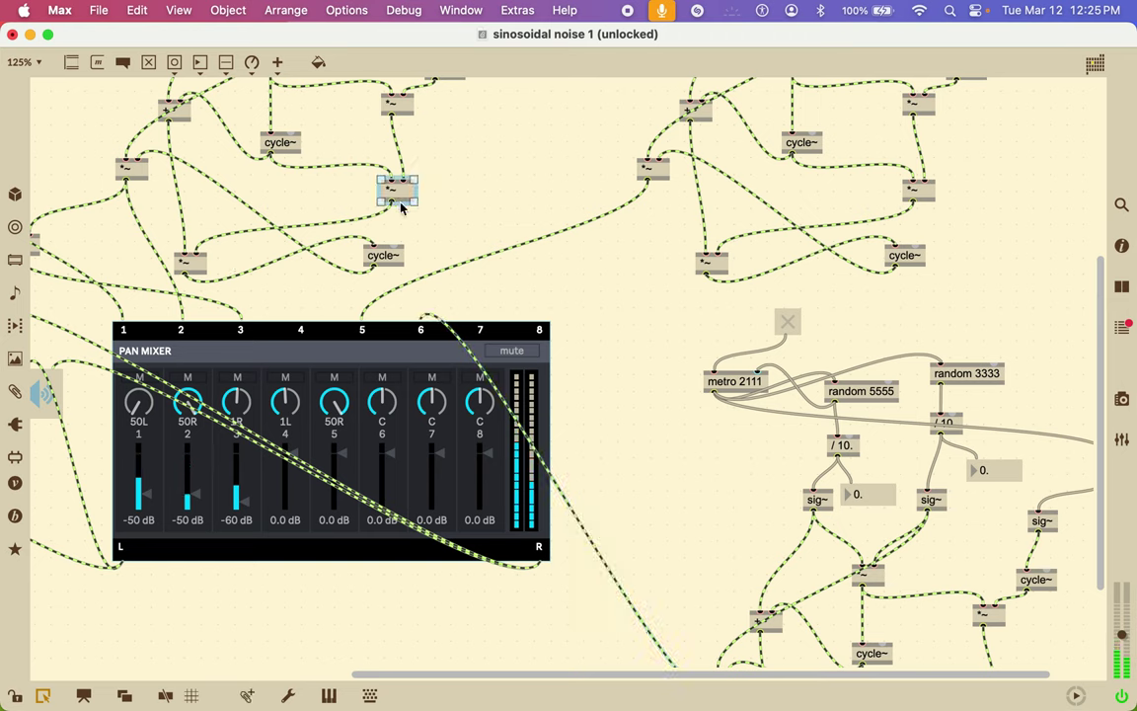
pyautogui.hscroll(-10, 401, 205)
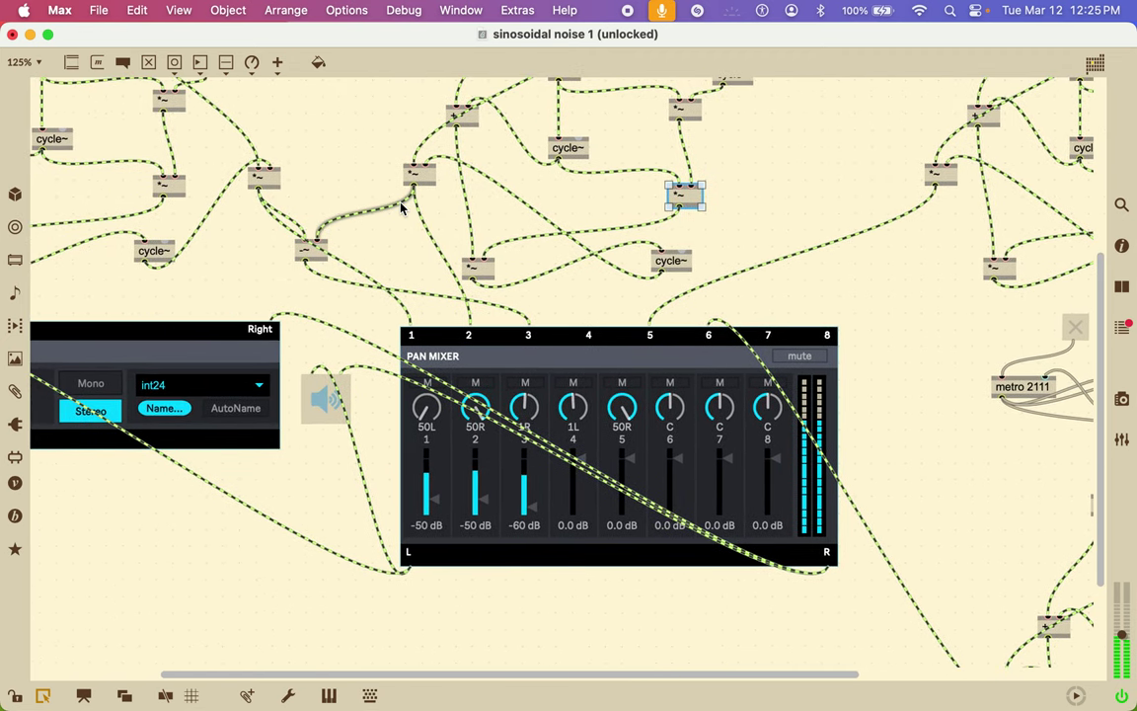
pyautogui.click(312, 255)
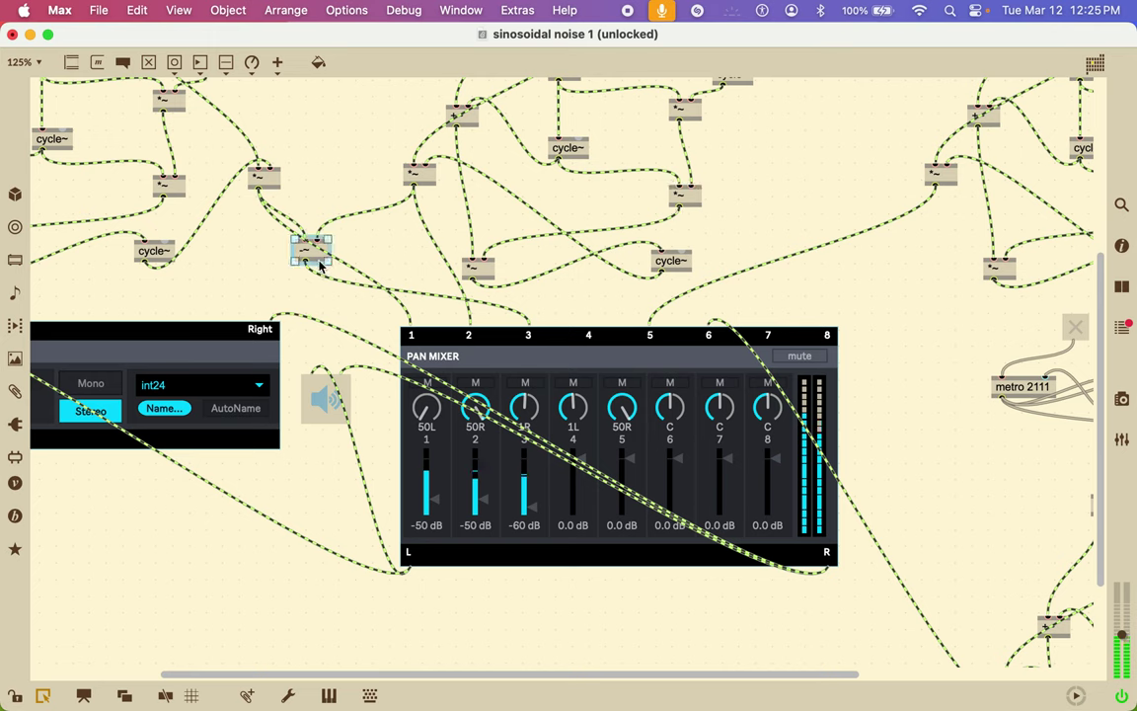
pyautogui.press('super+d')
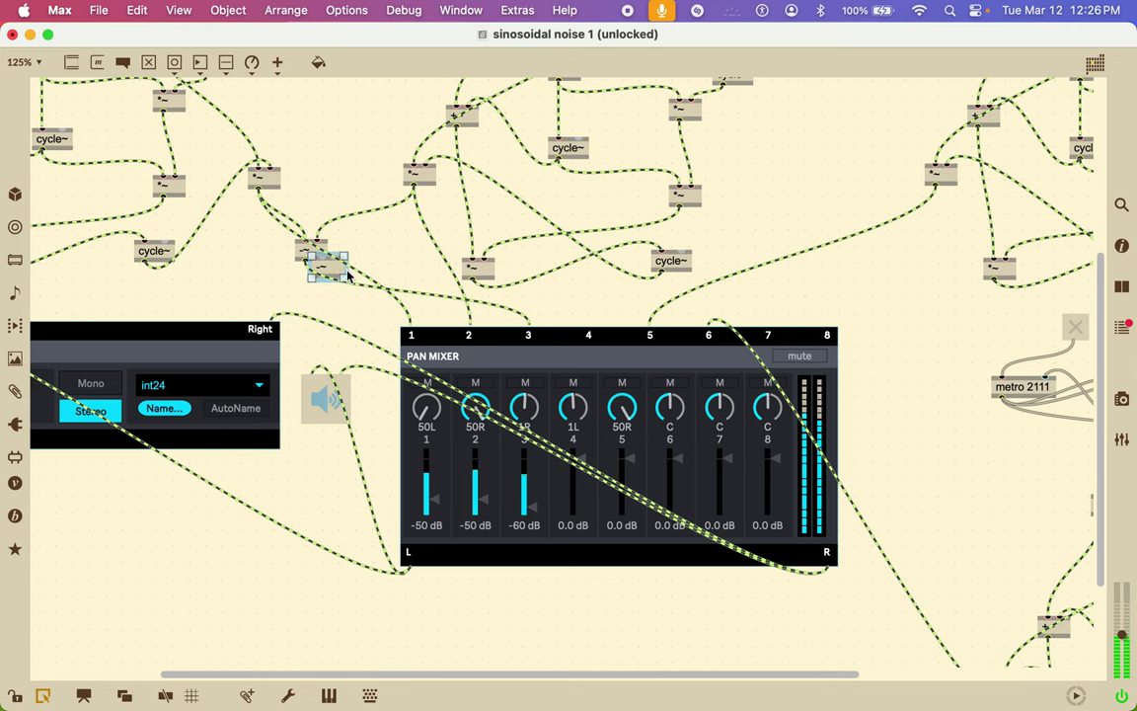
pyautogui.moveTo(329, 280); pyautogui.dragTo(950, 491)
# Connect the output *~ objects of the upper and lower copied networks to the first and second inlets of the new -~ object.
pyautogui.moveTo(935, 190); pyautogui.dragTo(928, 477)
pyautogui.scroll(-3, 1002, 482)
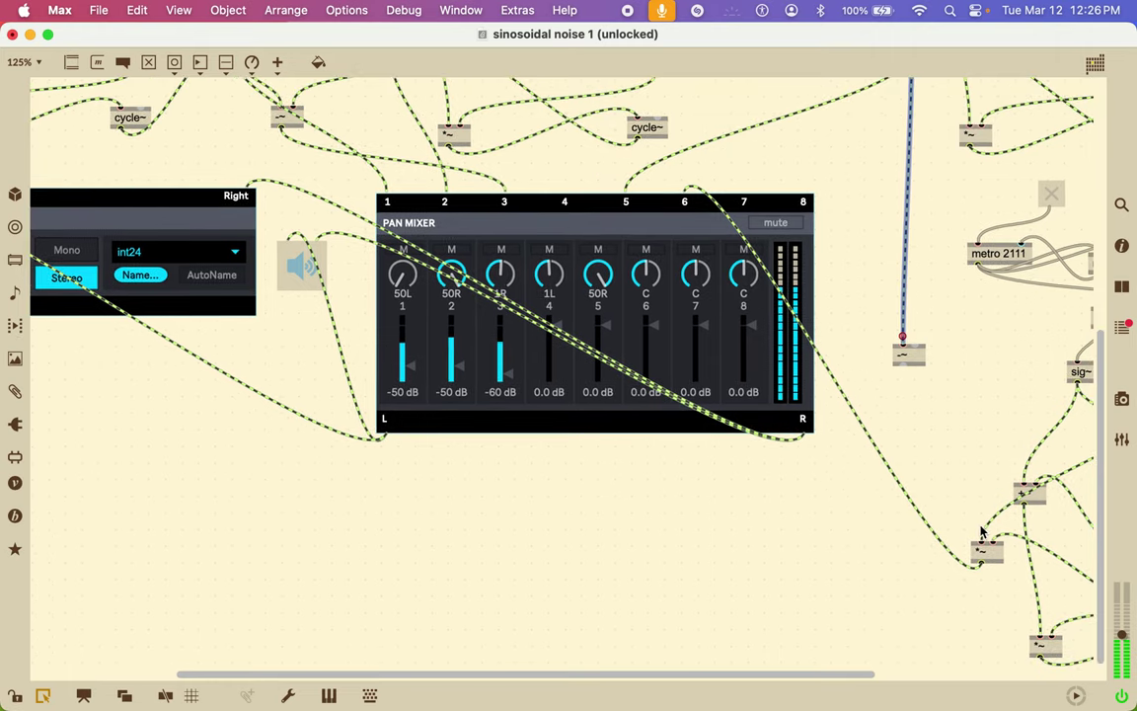
pyautogui.moveTo(983, 566); pyautogui.dragTo(917, 346)
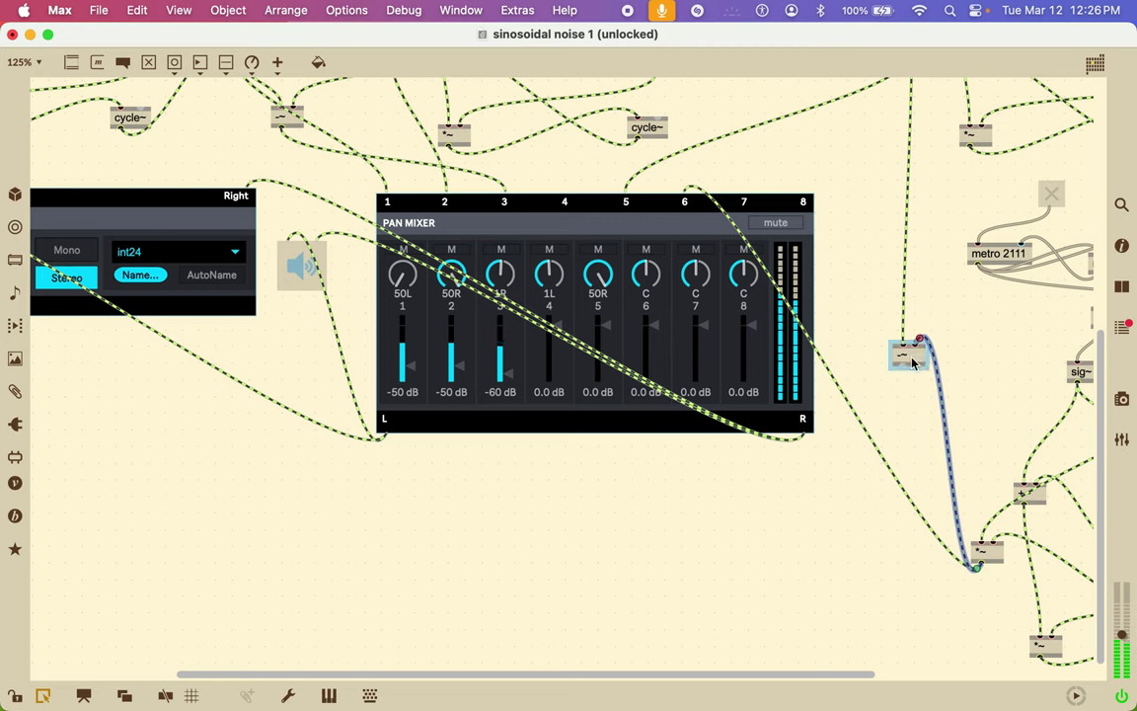
# Route the new -~ object to Pan Mixer input 4, and pan channel 4 to 50R and channel 3 to 50L.
pyautogui.moveTo(904, 370); pyautogui.dragTo(568, 200)
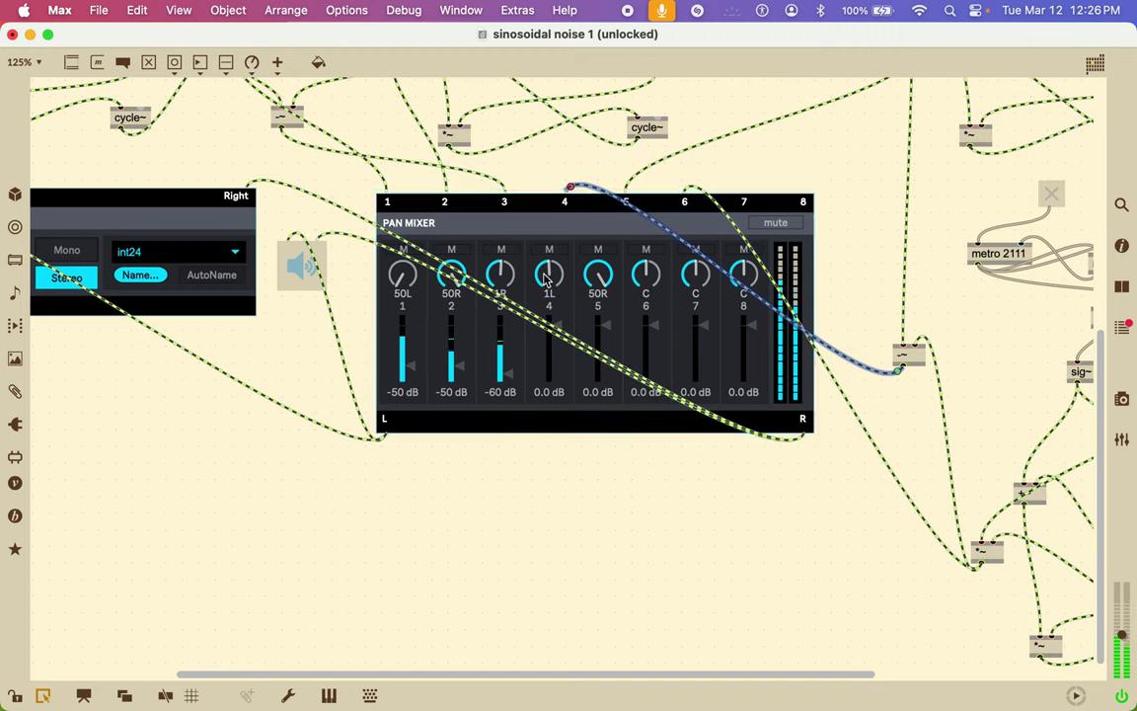
pyautogui.moveTo(542, 274); pyautogui.dragTo(541, 202)
pyautogui.moveTo(504, 274); pyautogui.dragTo(499, 345)
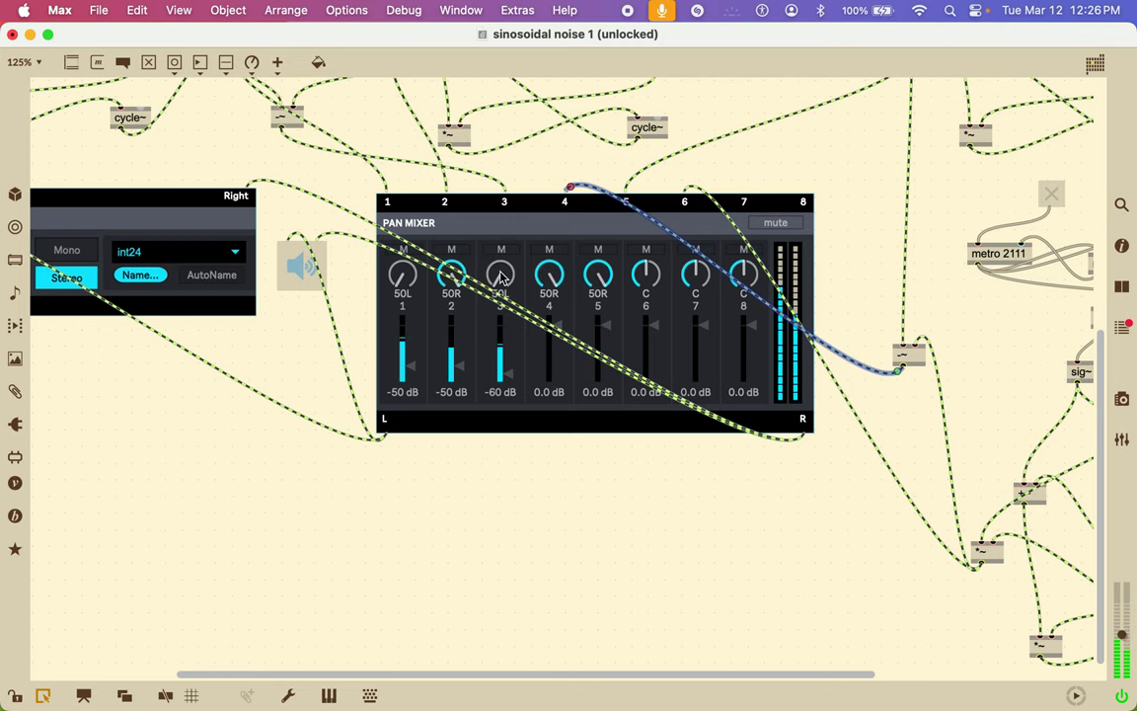
# Switch on the metro toggle of the upper copied network.
pyautogui.hscroll(6, 825, 196)
pyautogui.scroll(3, 825, 195)
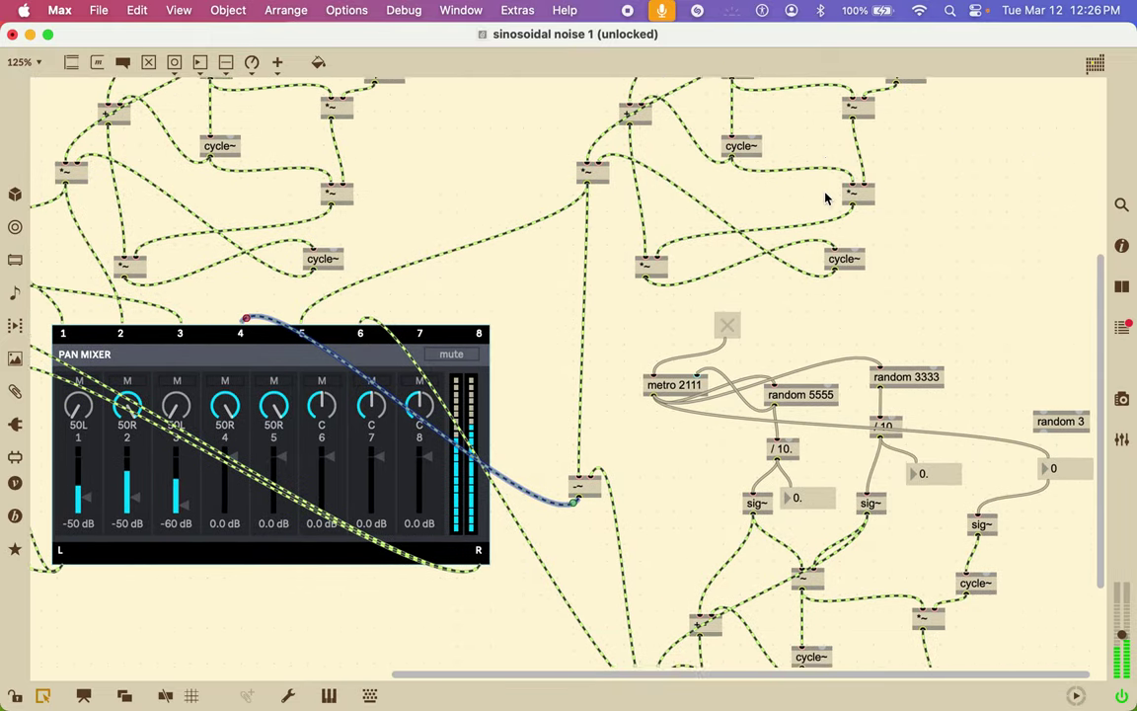
pyautogui.scroll(7, 825, 196)
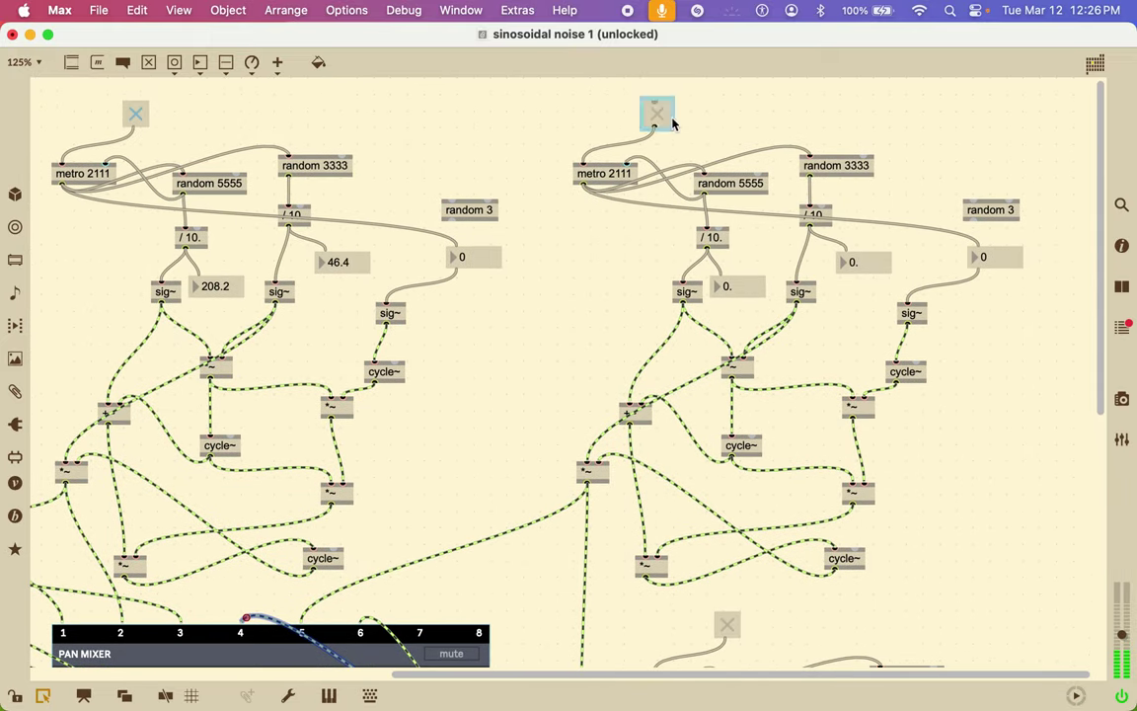
pyautogui.click(659, 114)
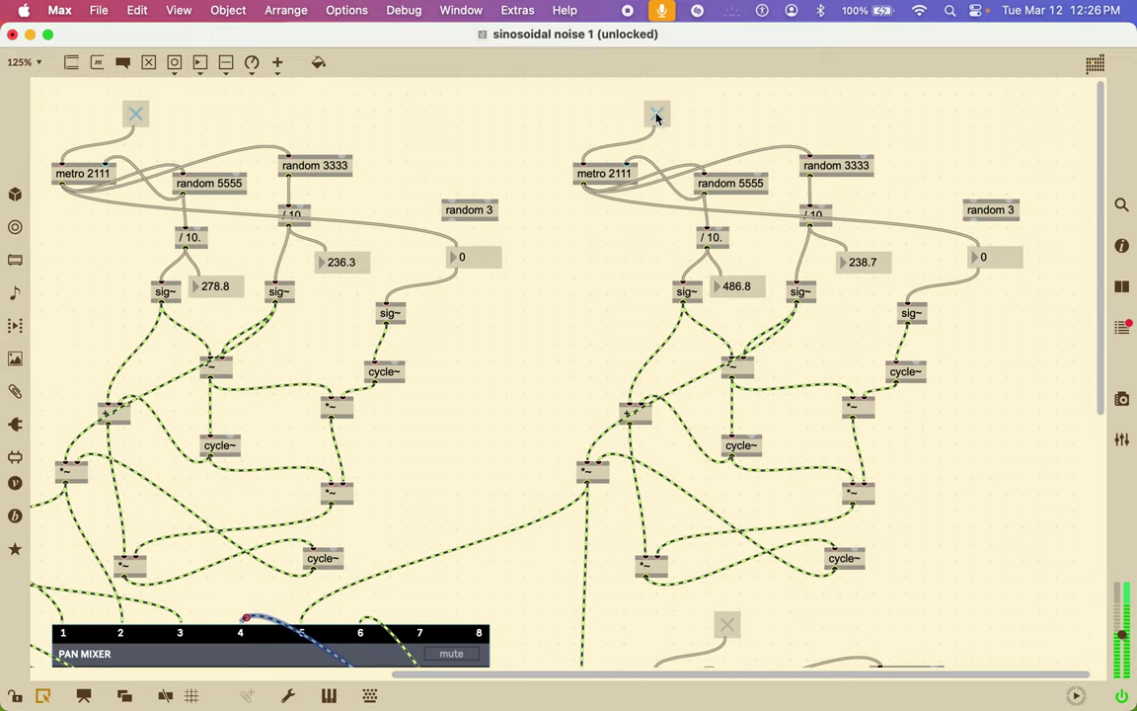
# Lower the mixer faders of channel 4 to -51 dB and channel 5 to -50 dB.
pyautogui.scroll(-5, 657, 116)
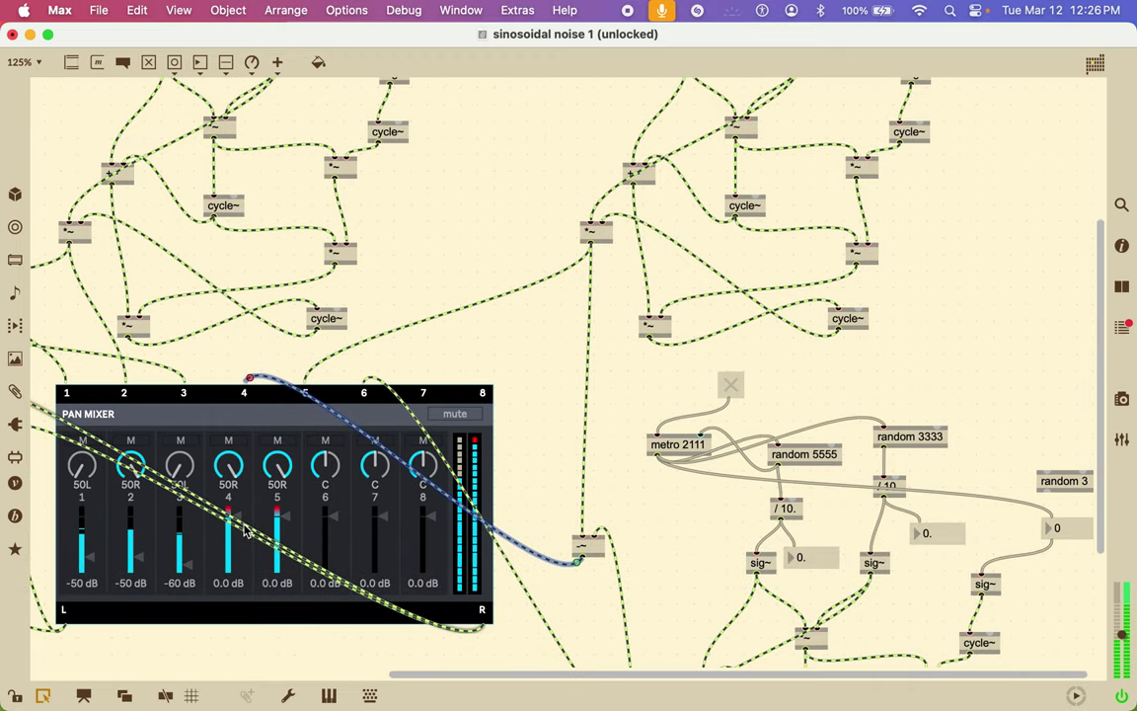
pyautogui.moveTo(226, 519); pyautogui.dragTo(240, 579)
pyautogui.moveTo(280, 518); pyautogui.dragTo(278, 586)
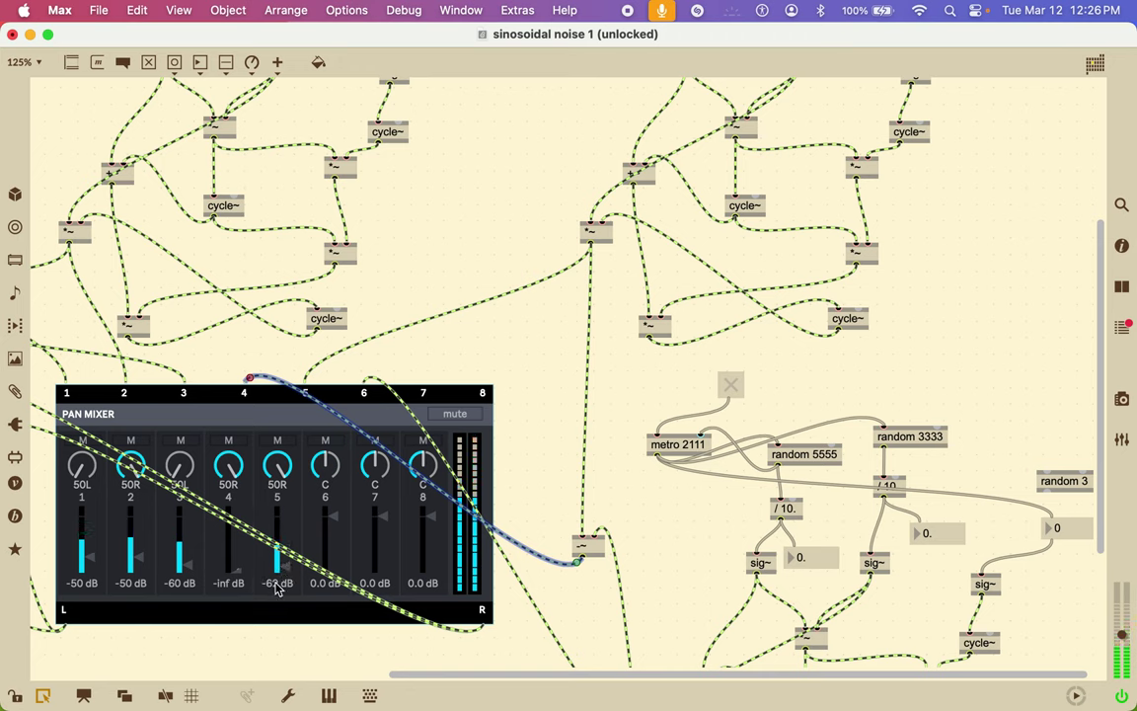
pyautogui.moveTo(238, 574); pyautogui.dragTo(237, 563)
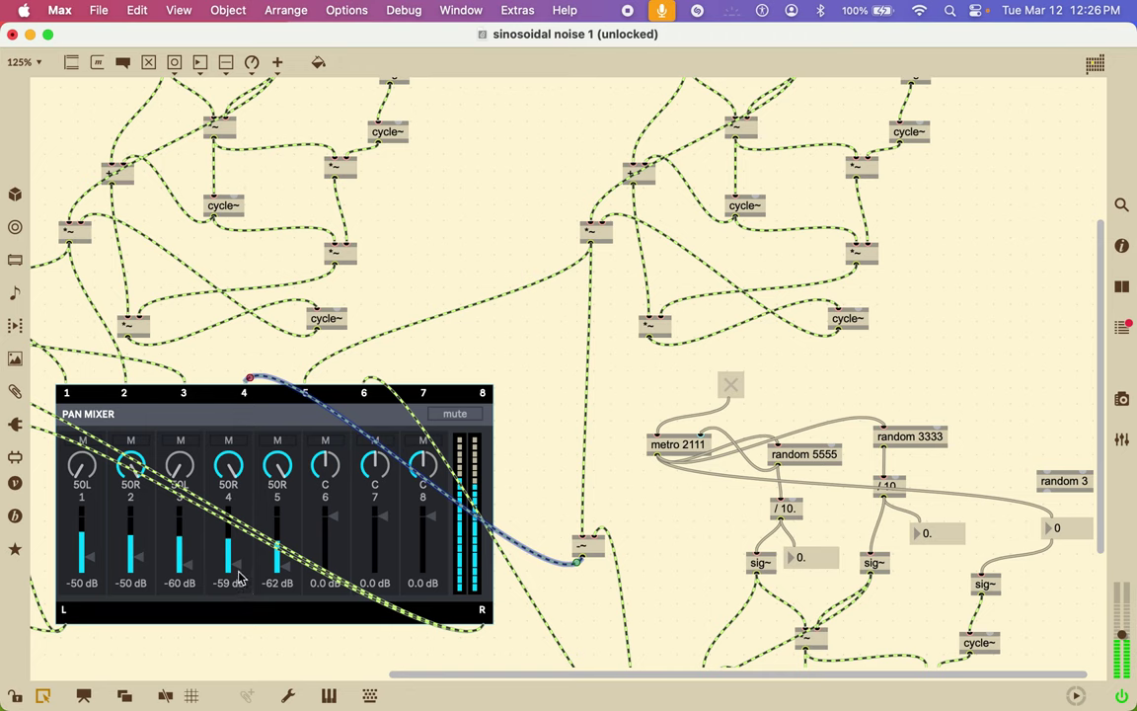
pyautogui.moveTo(283, 561)
pyautogui.mouseDown()
pyautogui.moveTo(287, 571)
pyautogui.moveTo(286, 550)
pyautogui.mouseUp()
pyautogui.moveTo(237, 560); pyautogui.dragTo(238, 553)
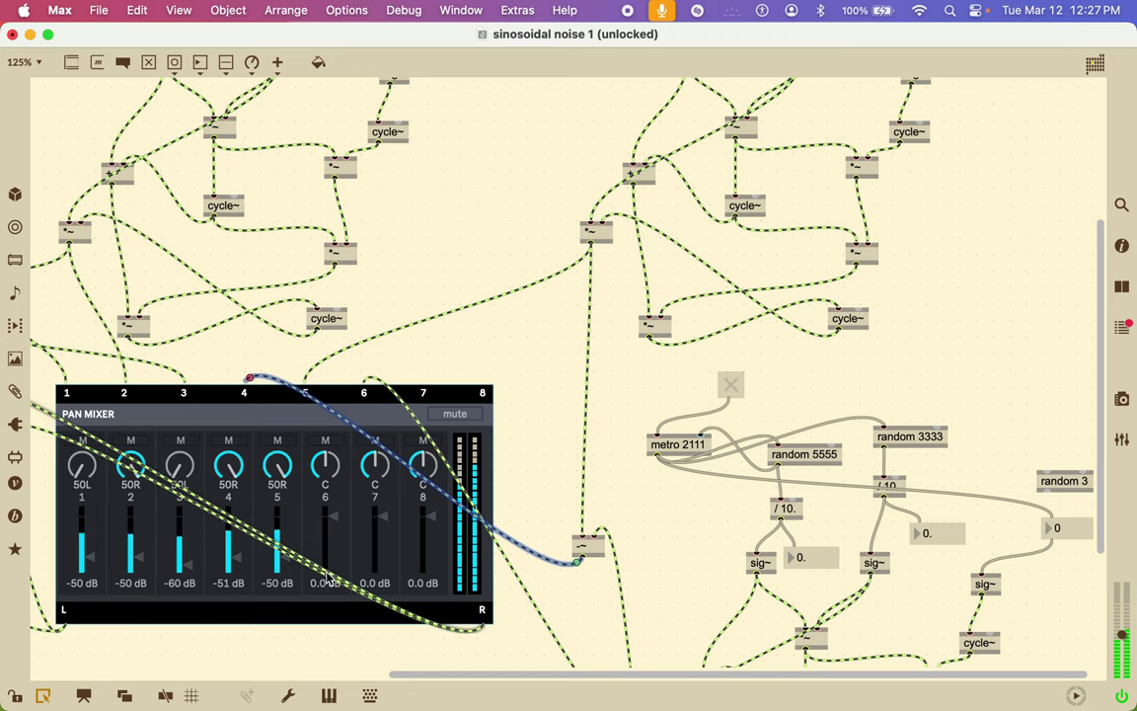
pyautogui.click(308, 434)
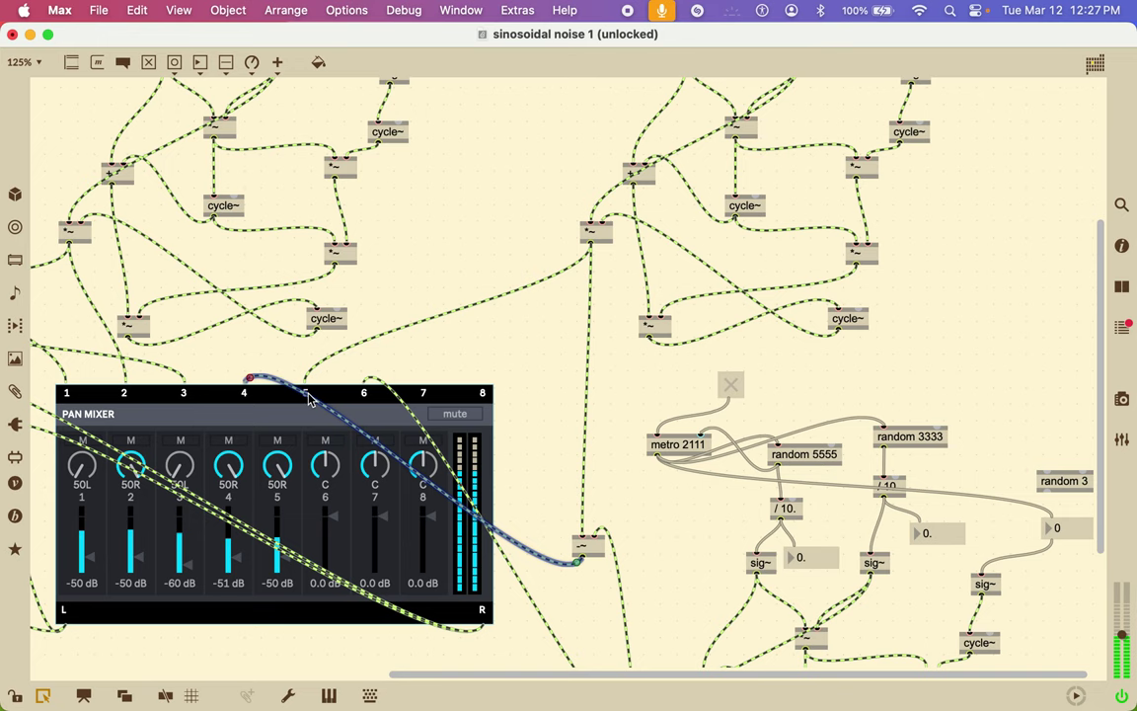
pyautogui.hscroll(-1, 572, 311)
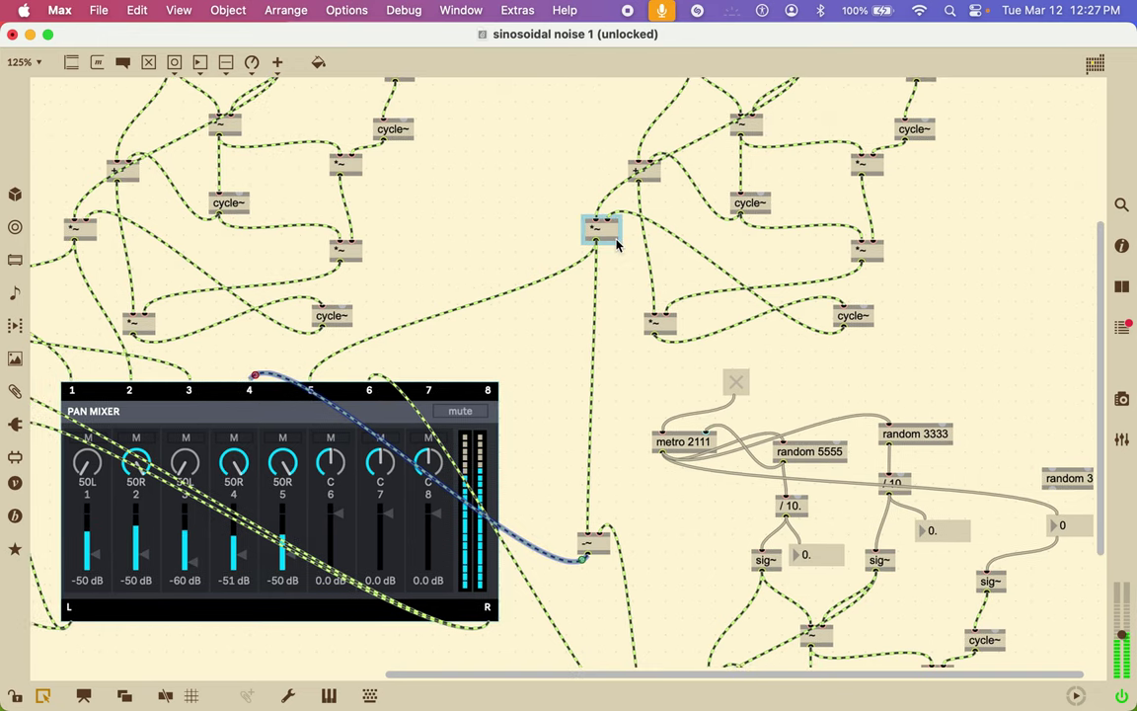
# Pan mixer channel 6 to 50R and channel 5 to 50L.
pyautogui.click(591, 545)
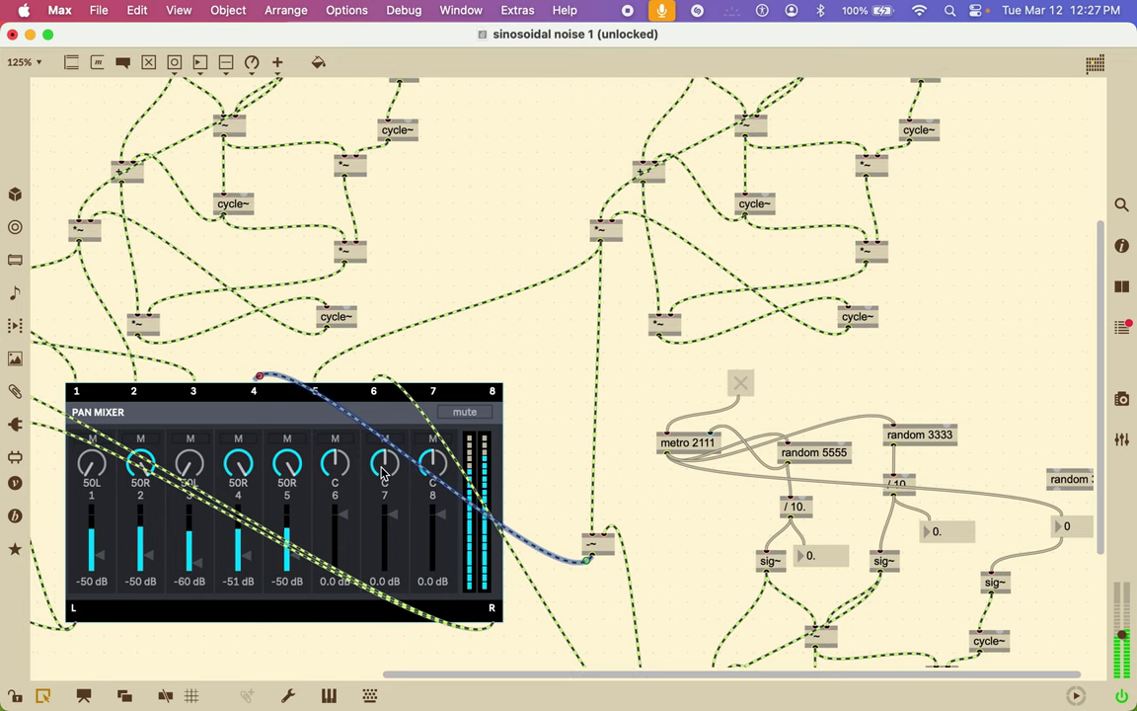
pyautogui.moveTo(348, 477); pyautogui.dragTo(306, 434)
pyautogui.scroll(-1, 283, 491)
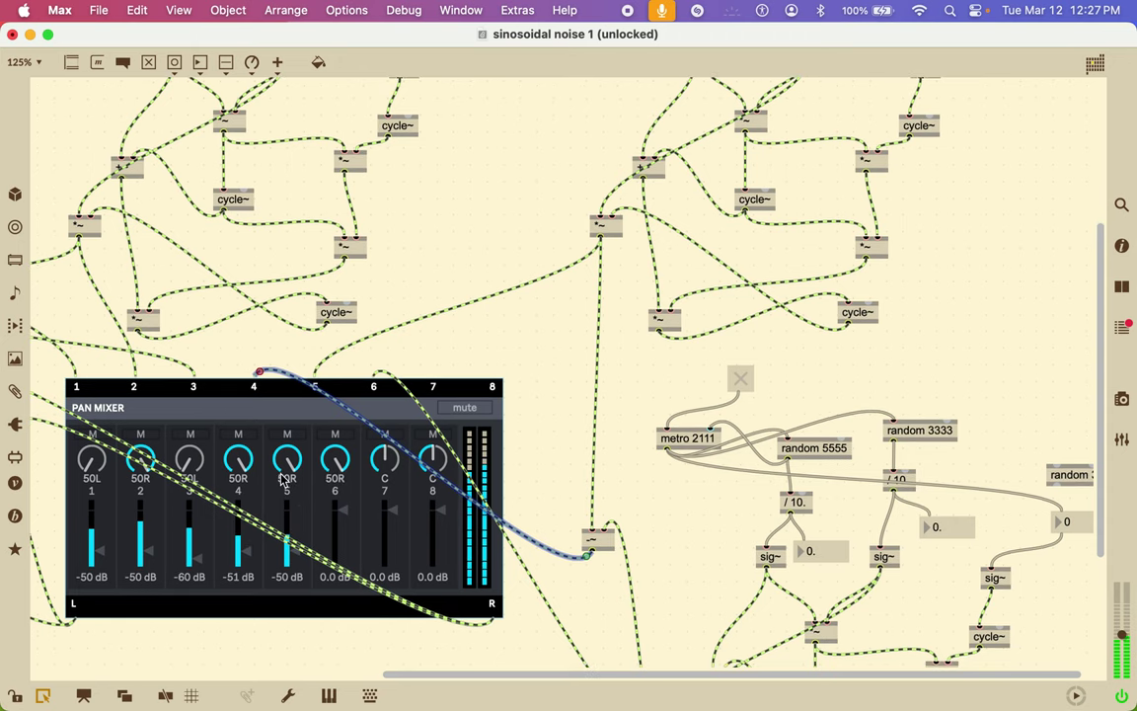
pyautogui.moveTo(281, 468); pyautogui.dragTo(280, 498)
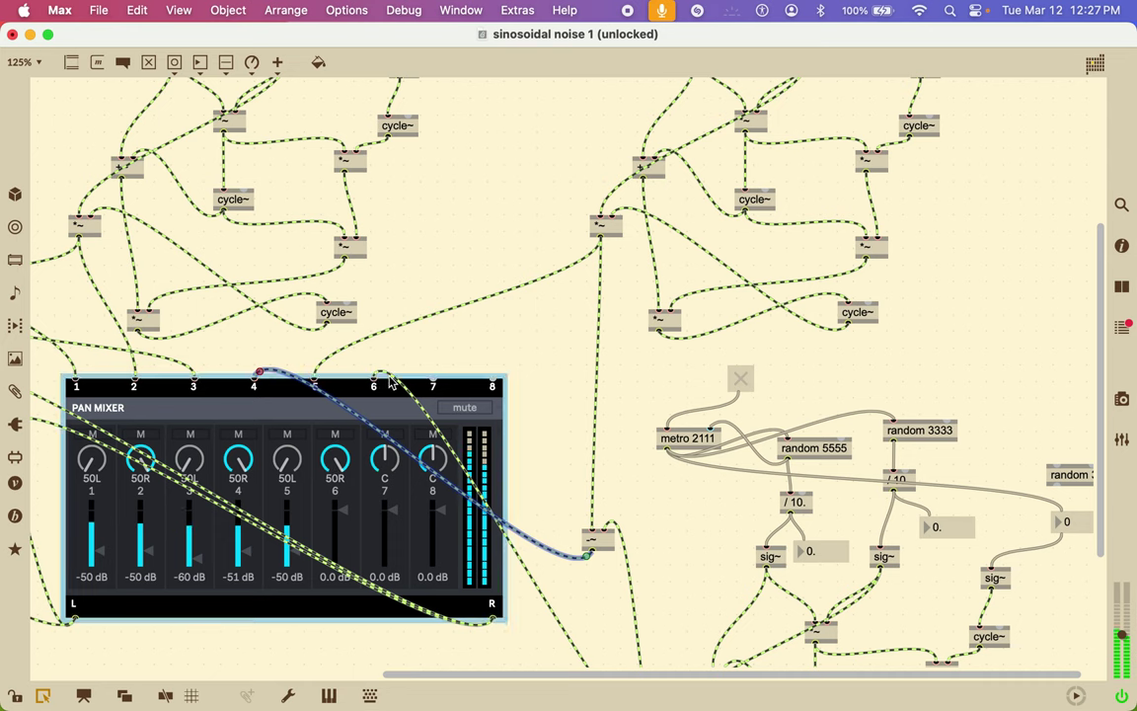
# Switch on the metro 2111 toggle of the lower copied network and lower the channel 6 fader to -50 dB.
pyautogui.click(742, 383)
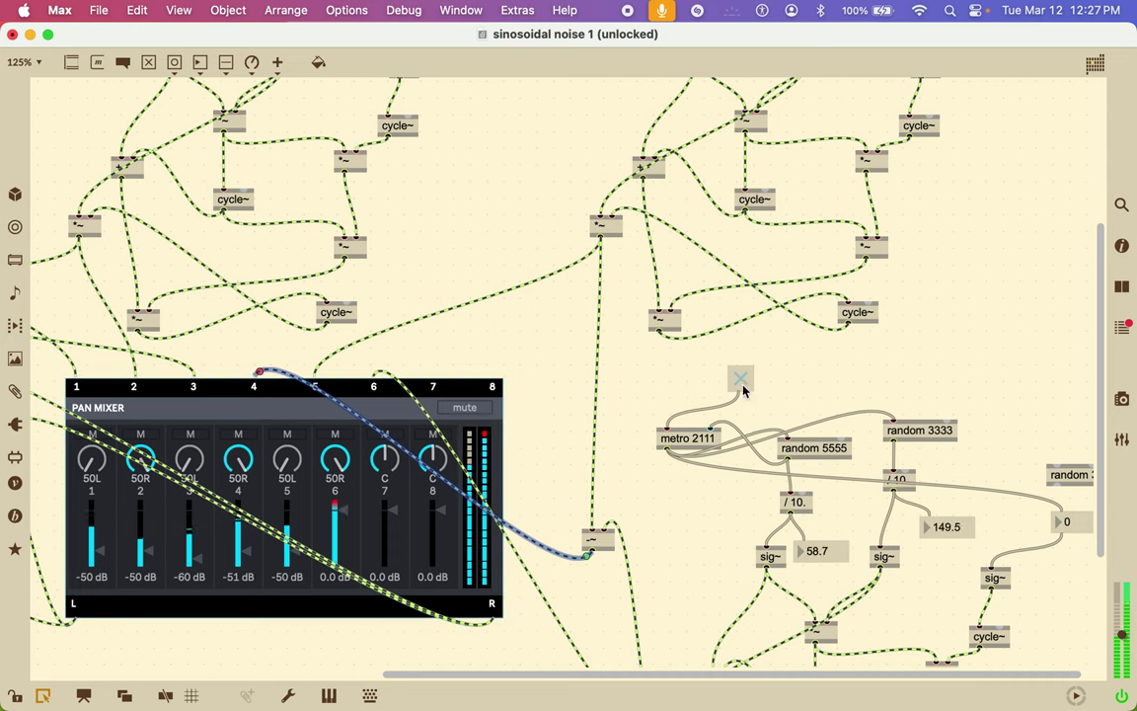
pyautogui.moveTo(346, 512); pyautogui.dragTo(361, 590)
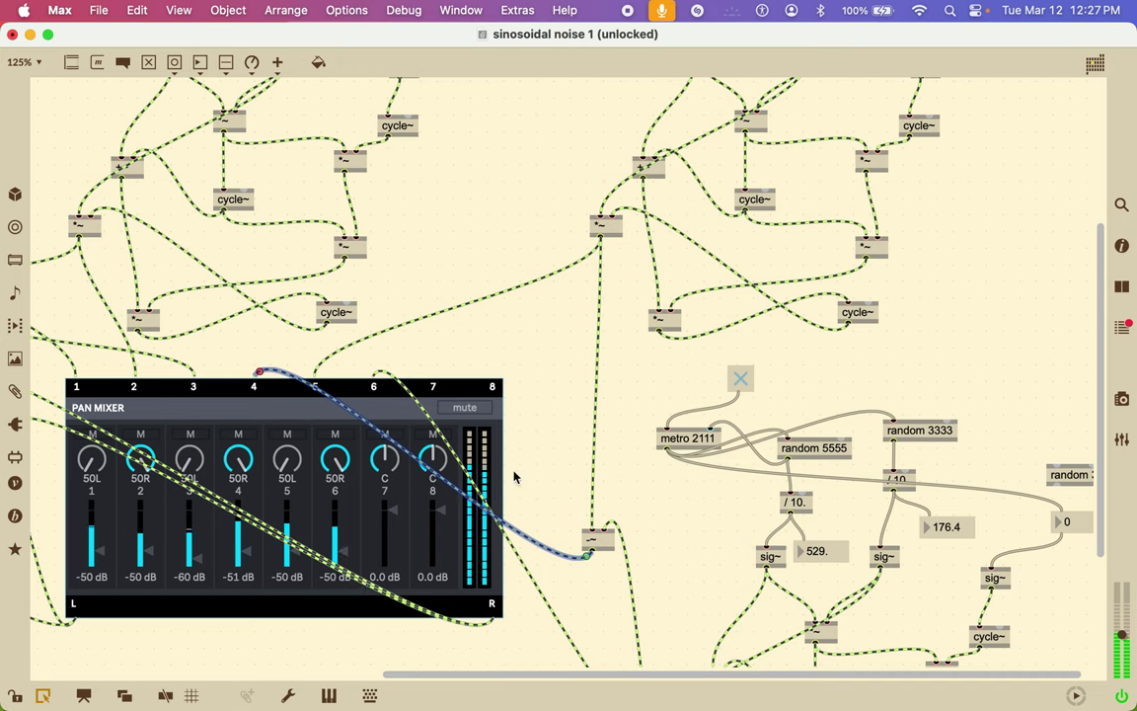
pyautogui.click(663, 446)
# Duplicate the -~ object beside the Pan Mixer and place the copy just above the mixer's last inputs.
pyautogui.scroll(-5, 385, 510)
pyautogui.hscroll(-3, 385, 510)
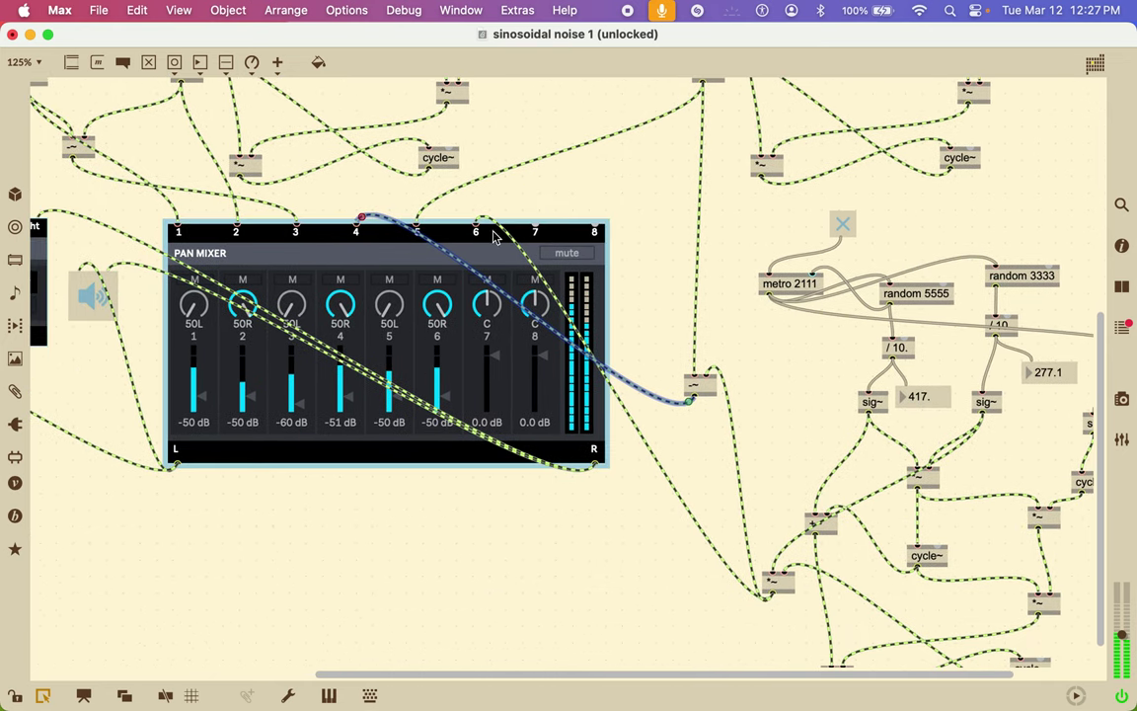
pyautogui.click(702, 391)
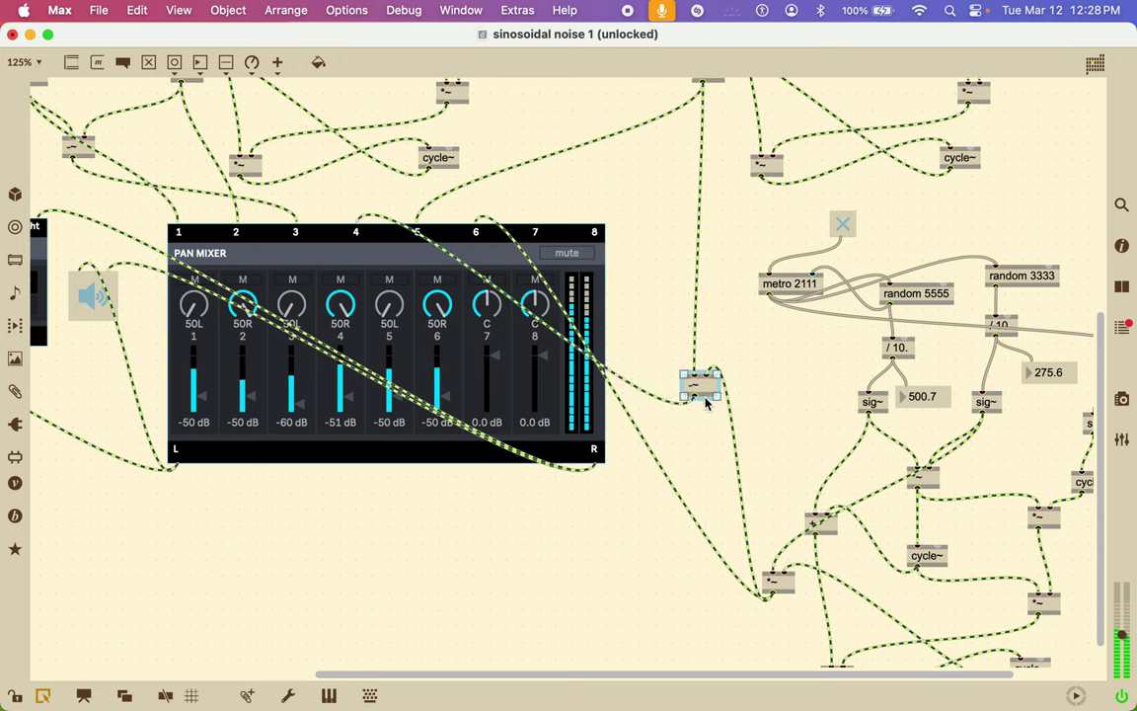
pyautogui.press('super+d')
pyautogui.click(710, 416)
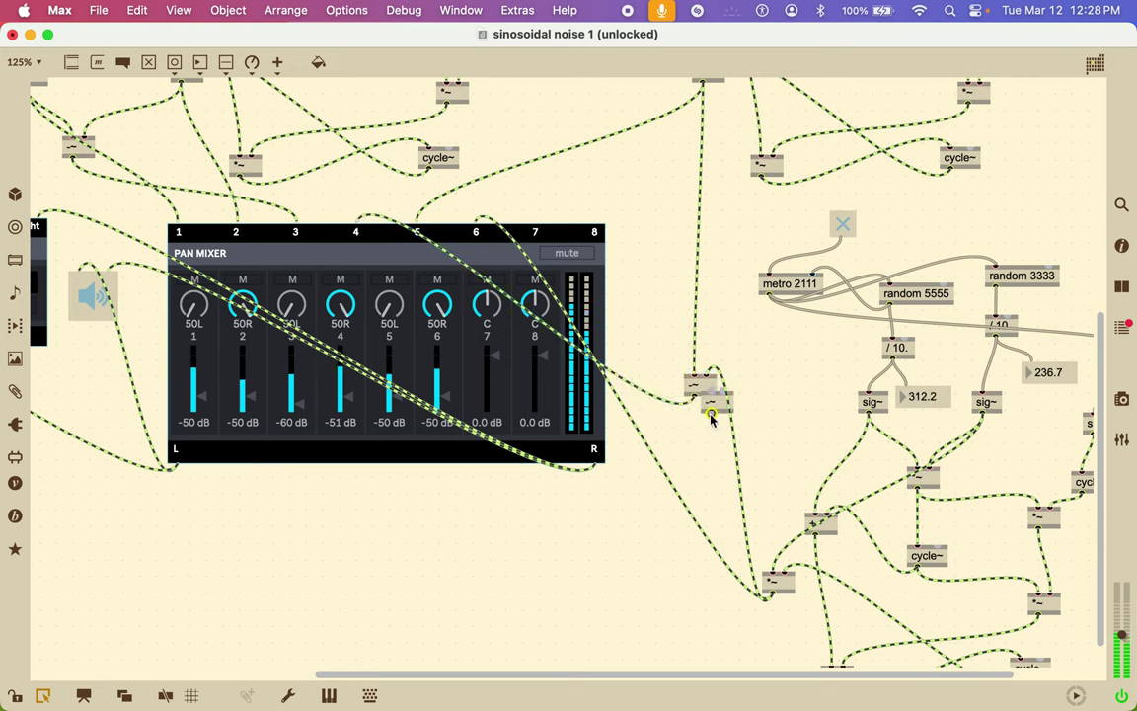
pyautogui.moveTo(704, 391); pyautogui.dragTo(617, 183)
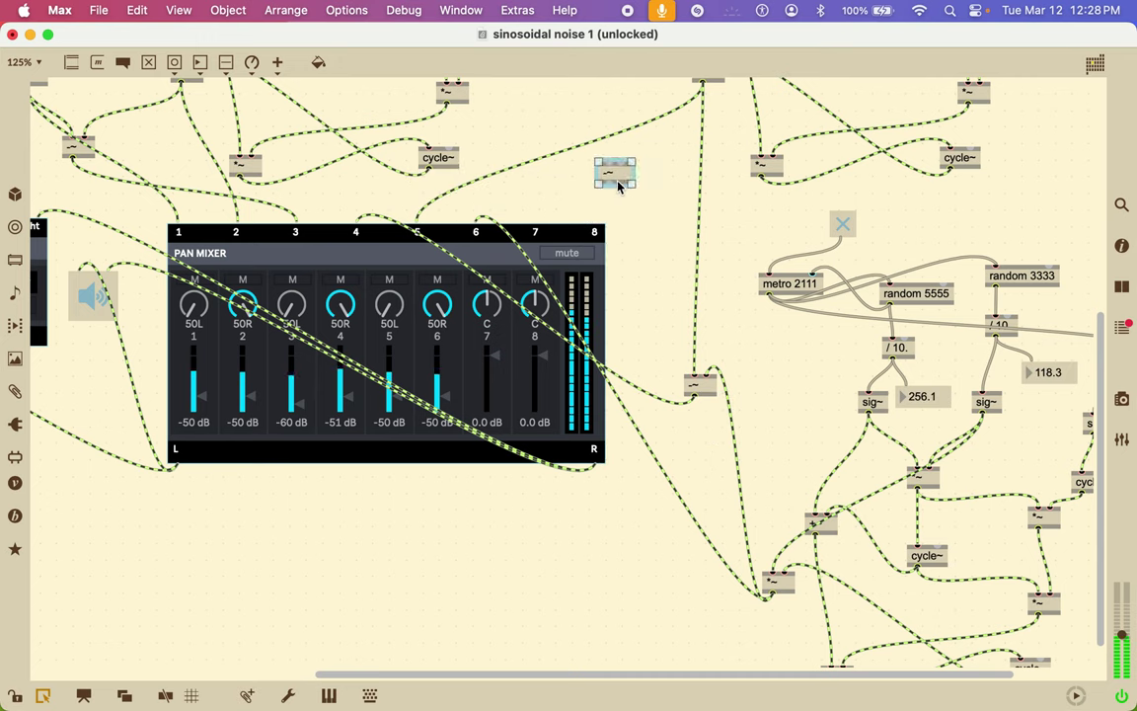
# Connect the outputs of the two existing -~ objects to the first and second inlets of the new -~ object.
pyautogui.click(264, 176)
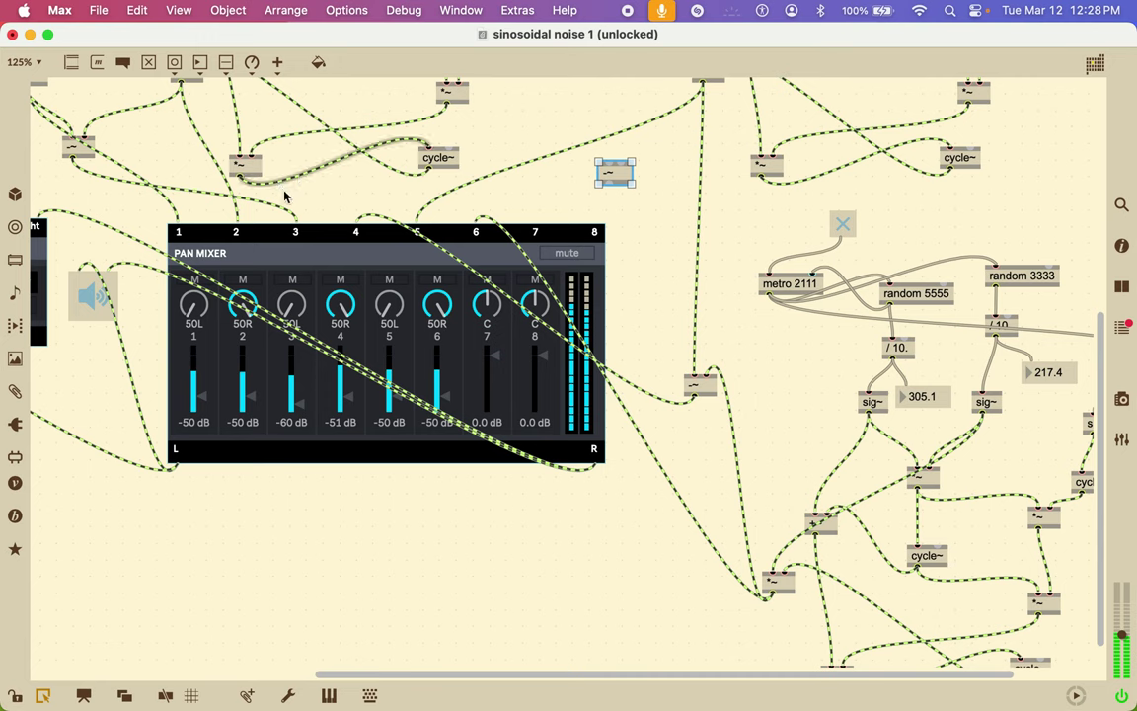
pyautogui.click(72, 159)
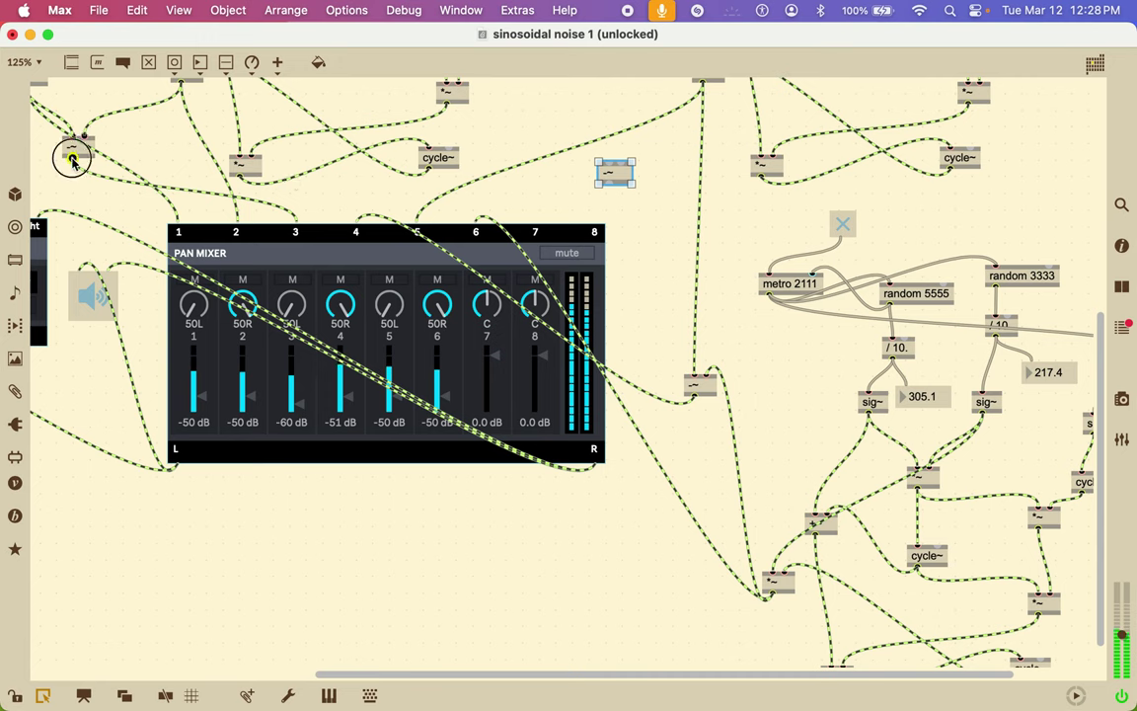
pyautogui.moveTo(72, 159); pyautogui.dragTo(606, 164)
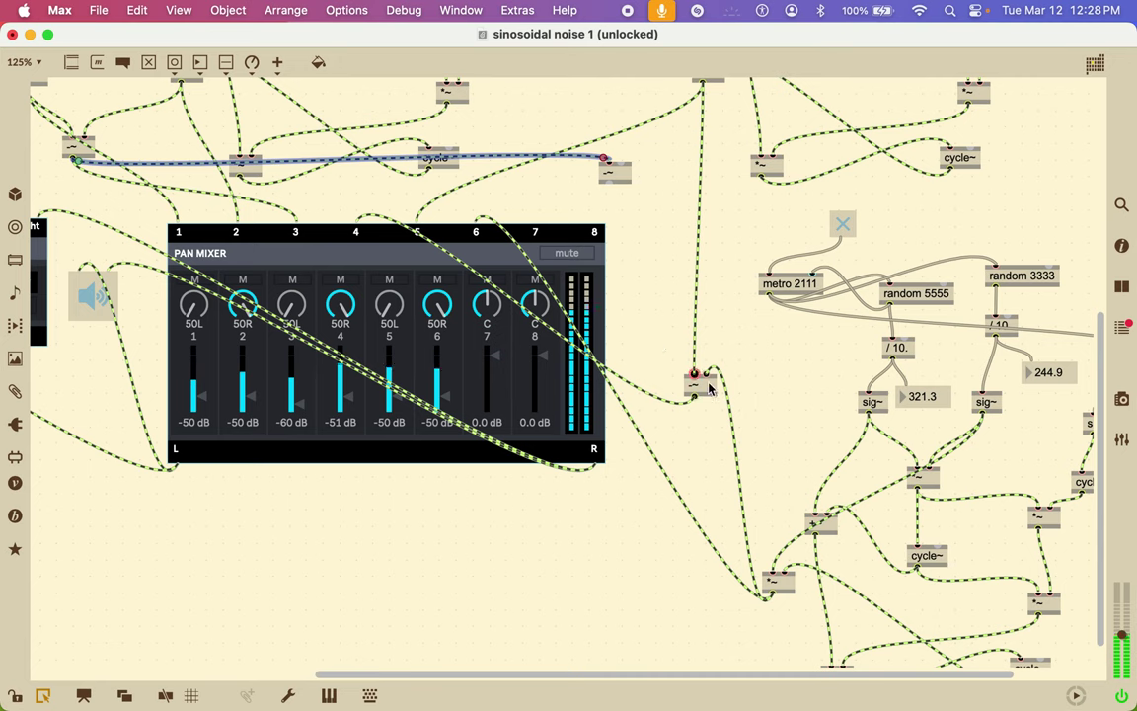
pyautogui.moveTo(695, 399); pyautogui.dragTo(624, 168)
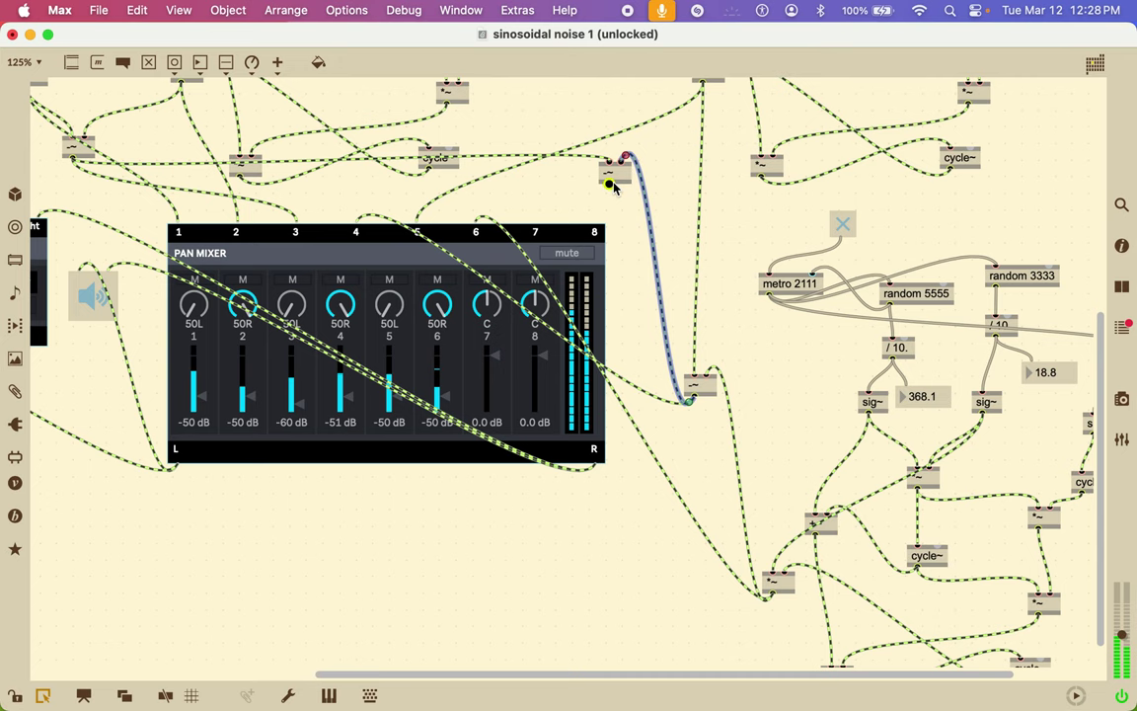
# Route the new -~ object to Pan Mixer input 7 and lower that channel's fader to -55 dB.
pyautogui.moveTo(611, 187); pyautogui.dragTo(536, 226)
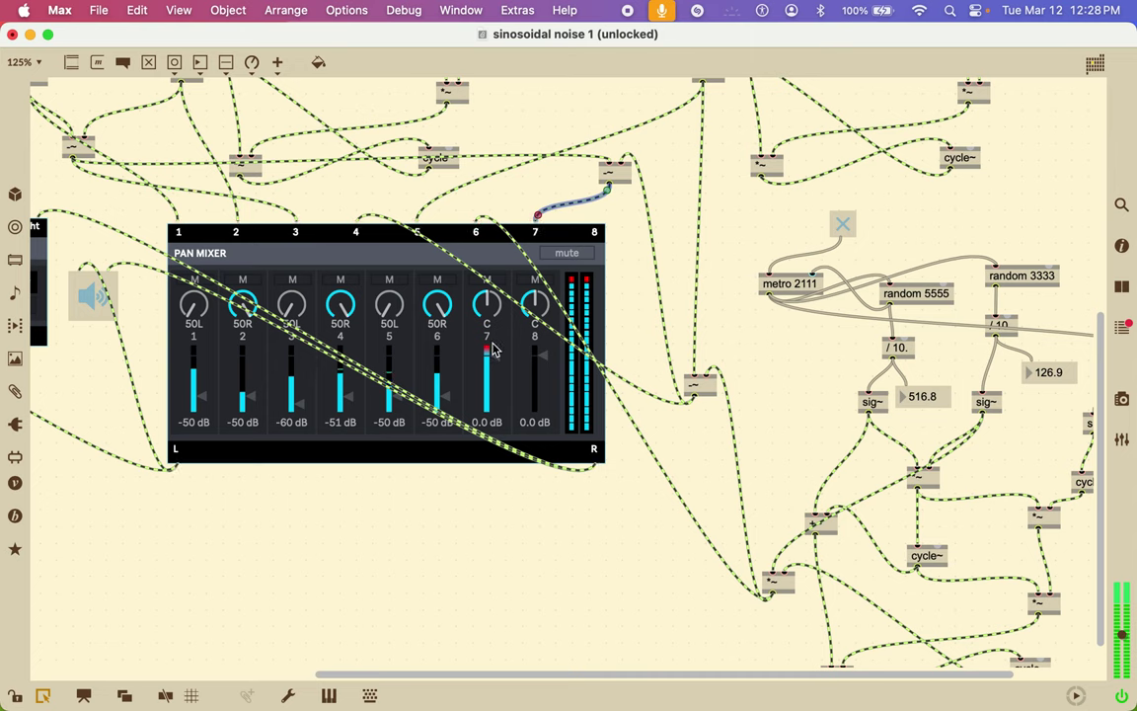
pyautogui.moveTo(498, 363); pyautogui.dragTo(497, 388)
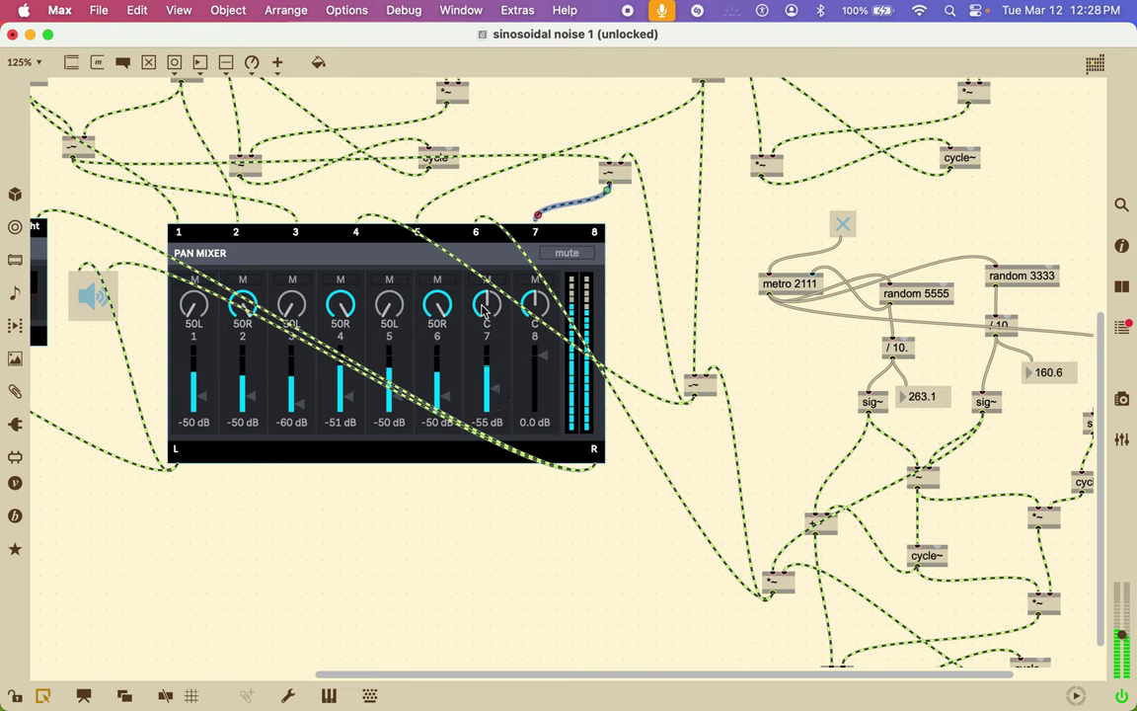
# Lock the patch and mute Pan Mixer channels 1 to 6 to isolate channel 7.
pyautogui.click(14, 697)
pyautogui.click(195, 280)
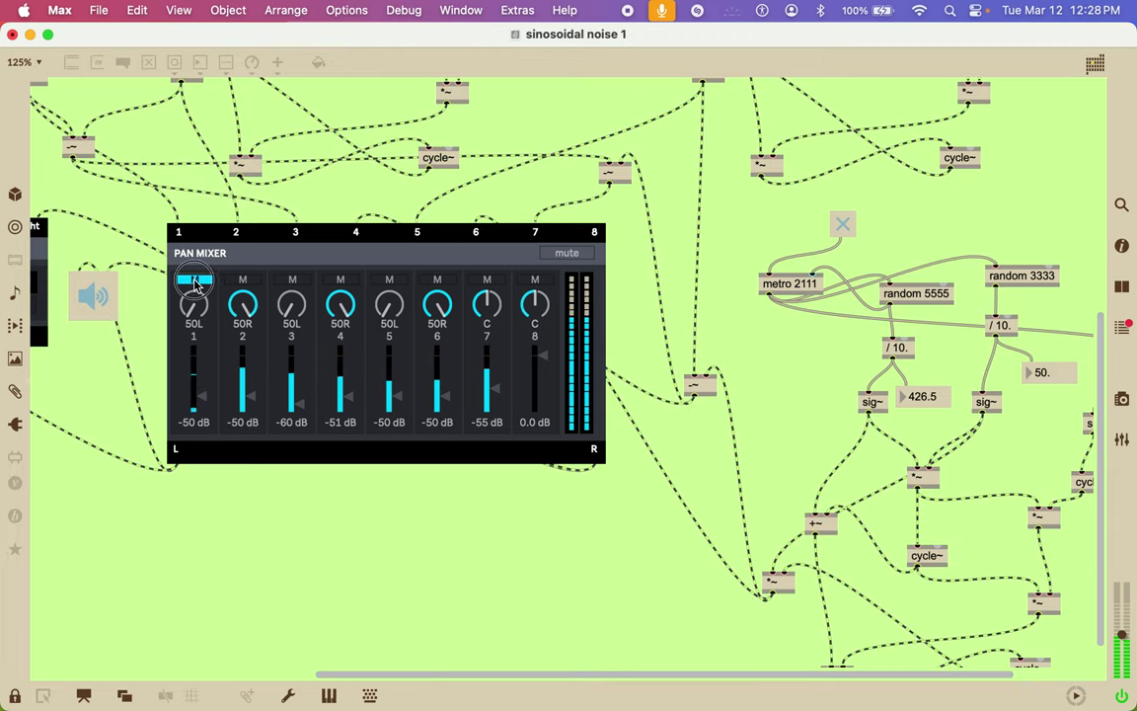
pyautogui.click(241, 279)
pyautogui.click(292, 279)
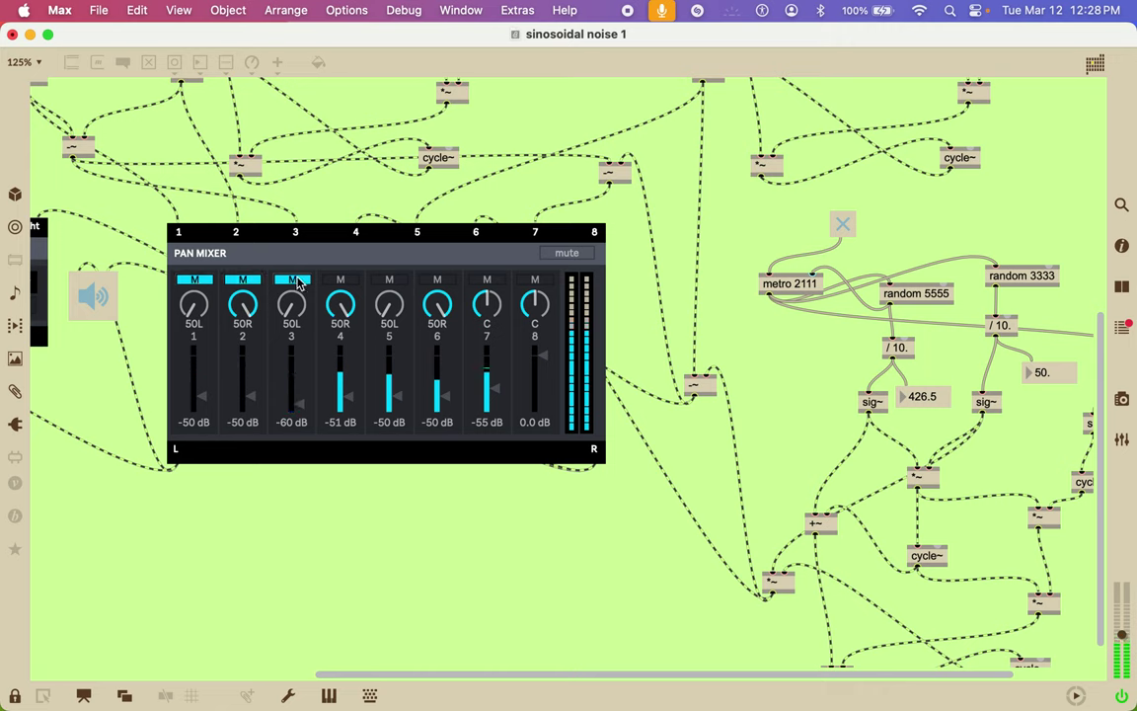
pyautogui.click(339, 279)
pyautogui.click(389, 279)
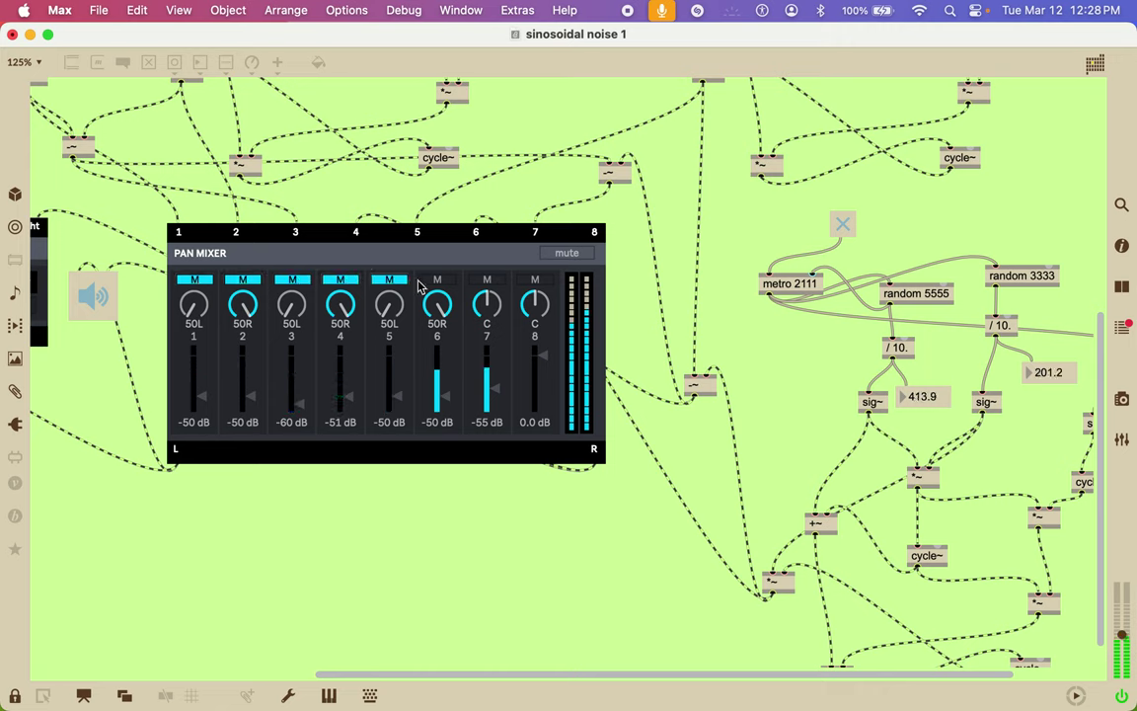
pyautogui.click(436, 280)
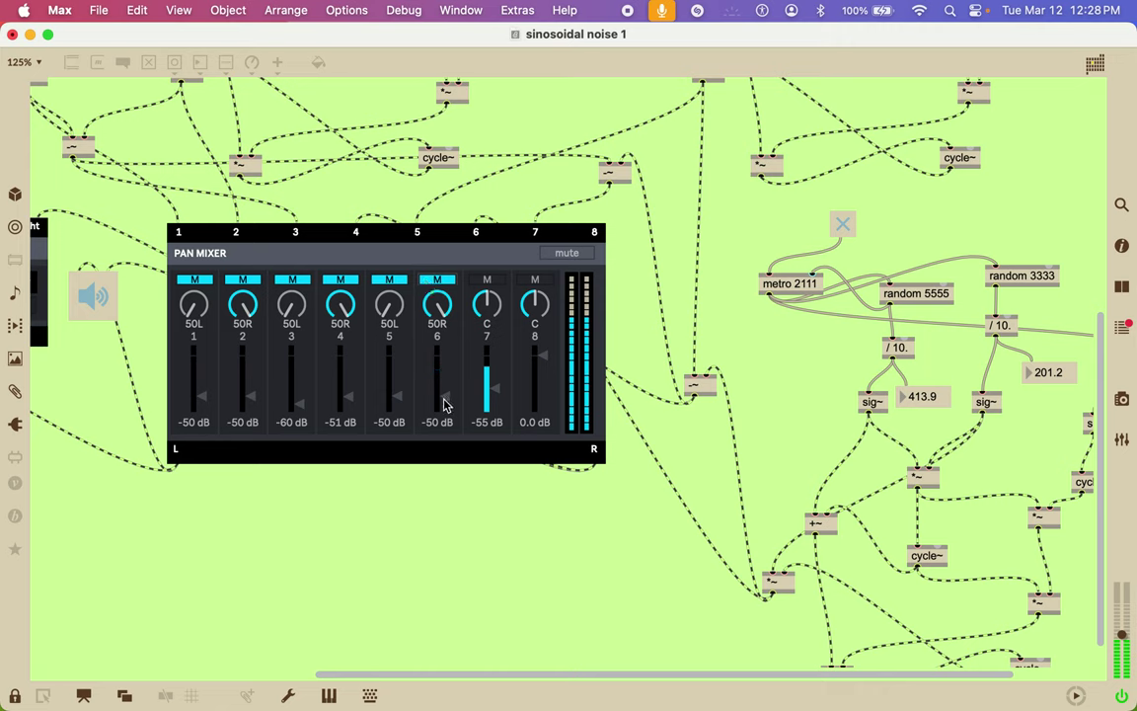
pyautogui.moveTo(487, 304)
pyautogui.mouseDown()
pyautogui.moveTo(459, 223)
pyautogui.moveTo(445, 320)
pyautogui.moveTo(486, 306)
pyautogui.mouseUp()
# Unmute mixer channels 1, 2, 5 and 6, mute channel 7, and briefly audition channel 3.
pyautogui.click(245, 282)
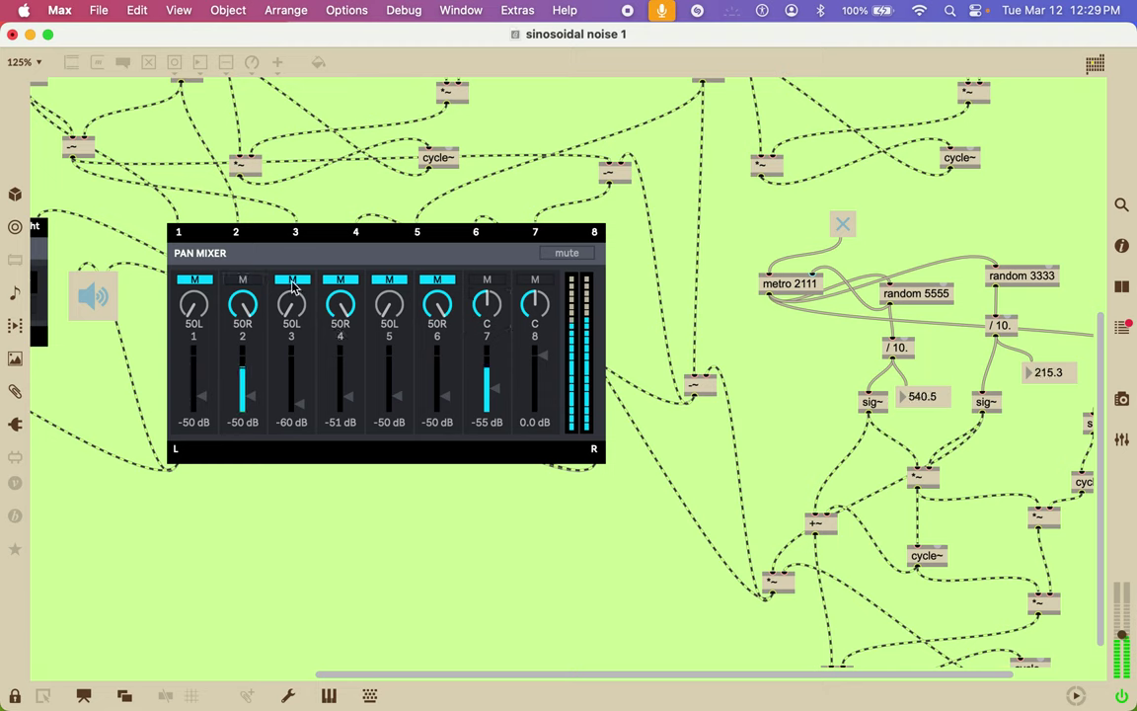
pyautogui.click(491, 283)
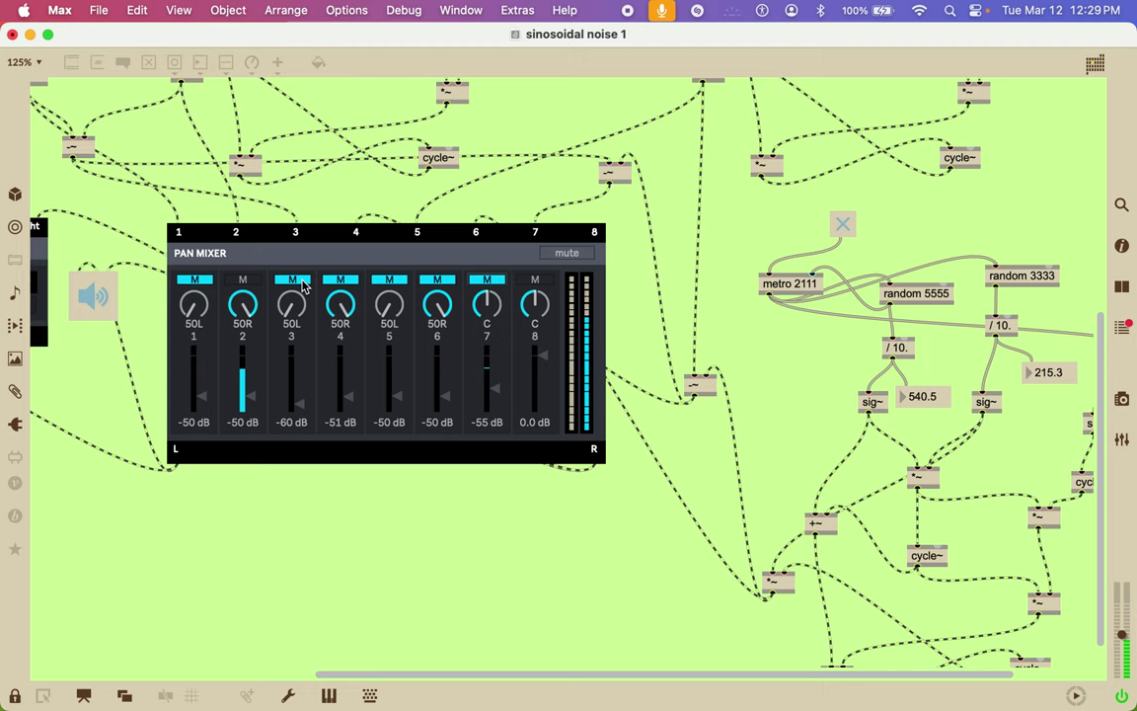
pyautogui.click(199, 281)
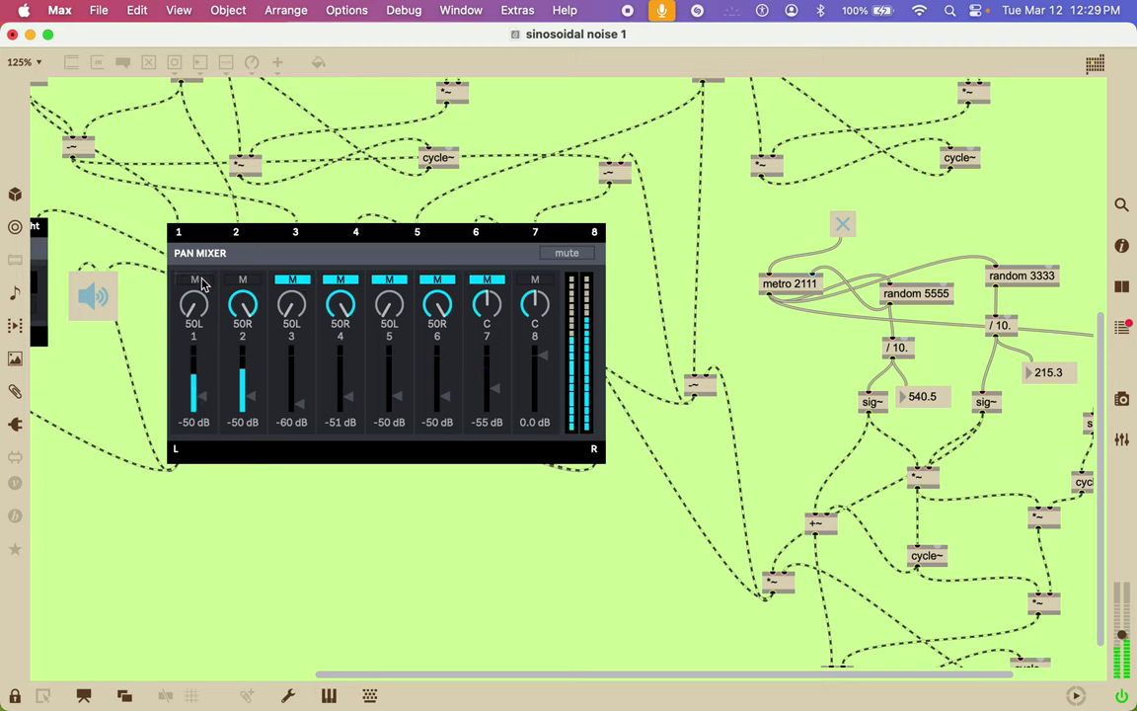
pyautogui.click(292, 282)
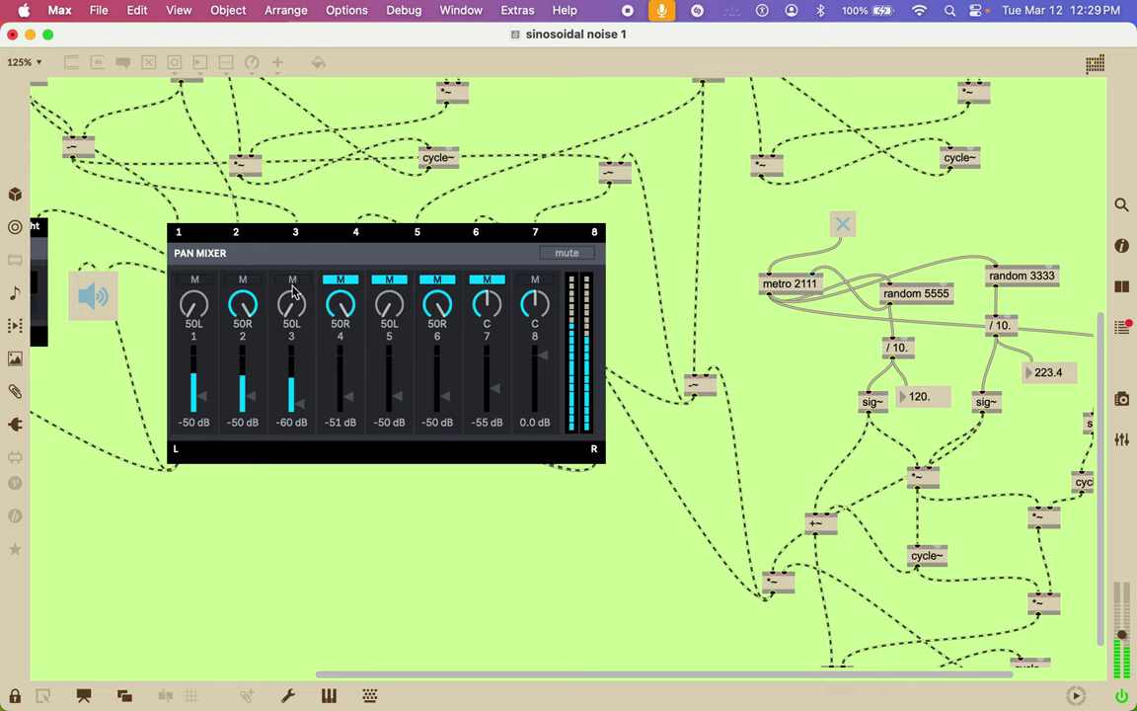
pyautogui.click(292, 283)
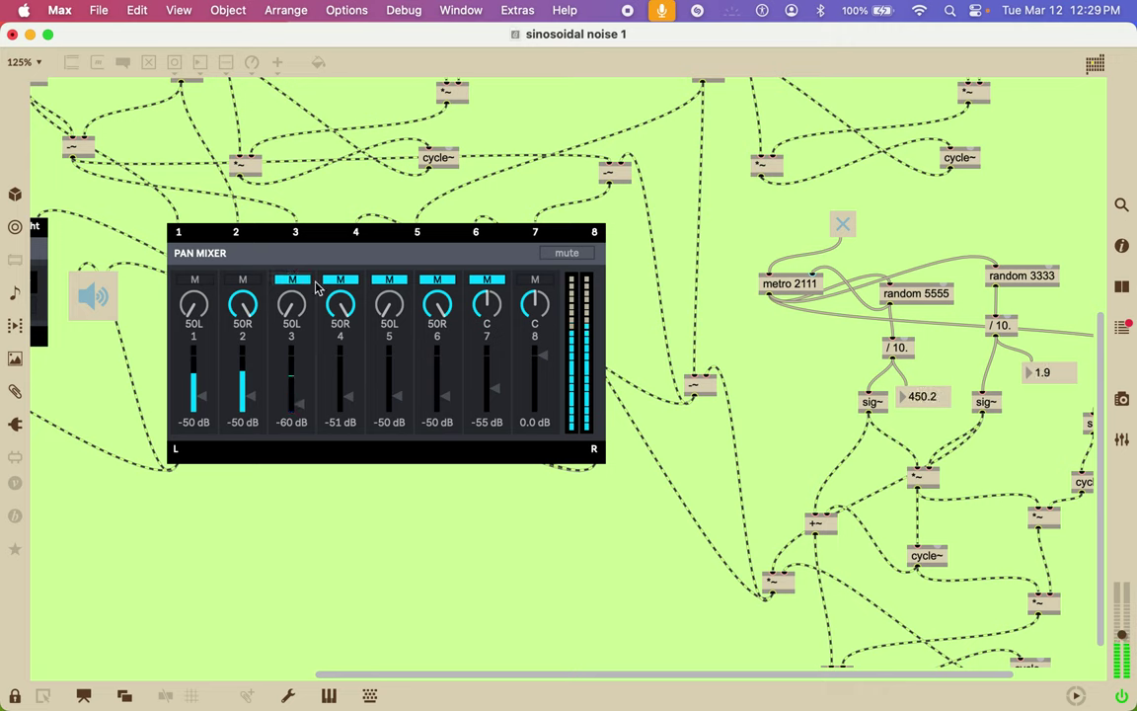
pyautogui.click(387, 283)
pyautogui.click(438, 281)
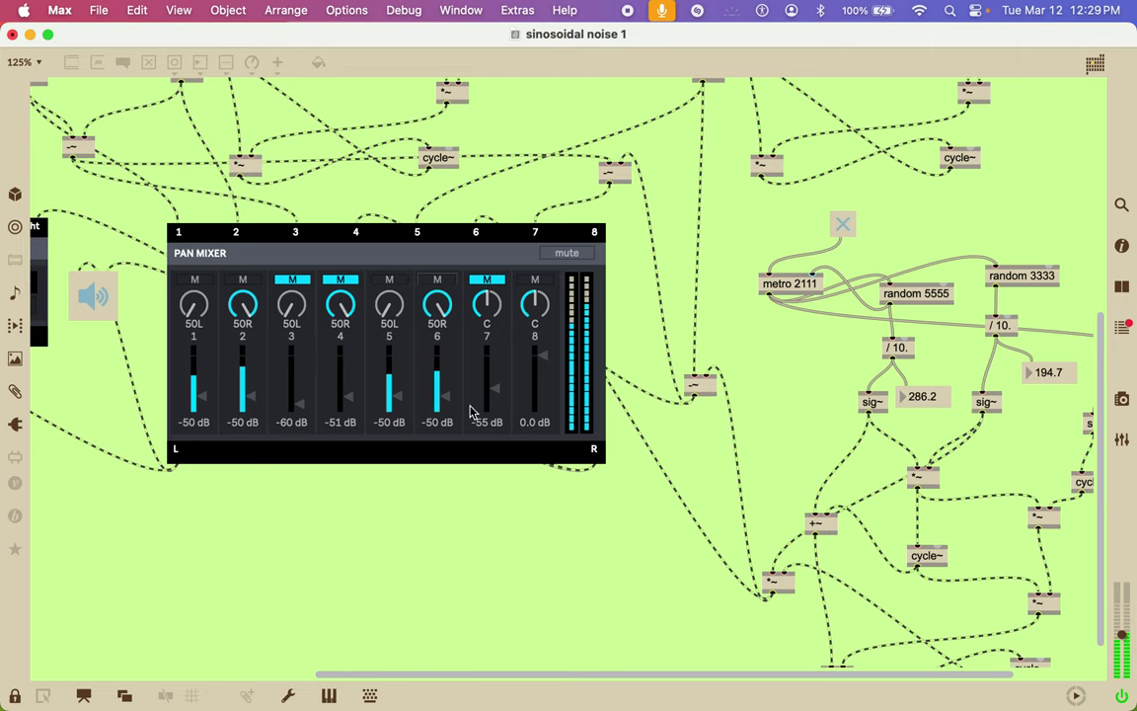
# Set the levels of mixer channels 2 and 1 to -60 dB.
pyautogui.hscroll(1, 309, 429)
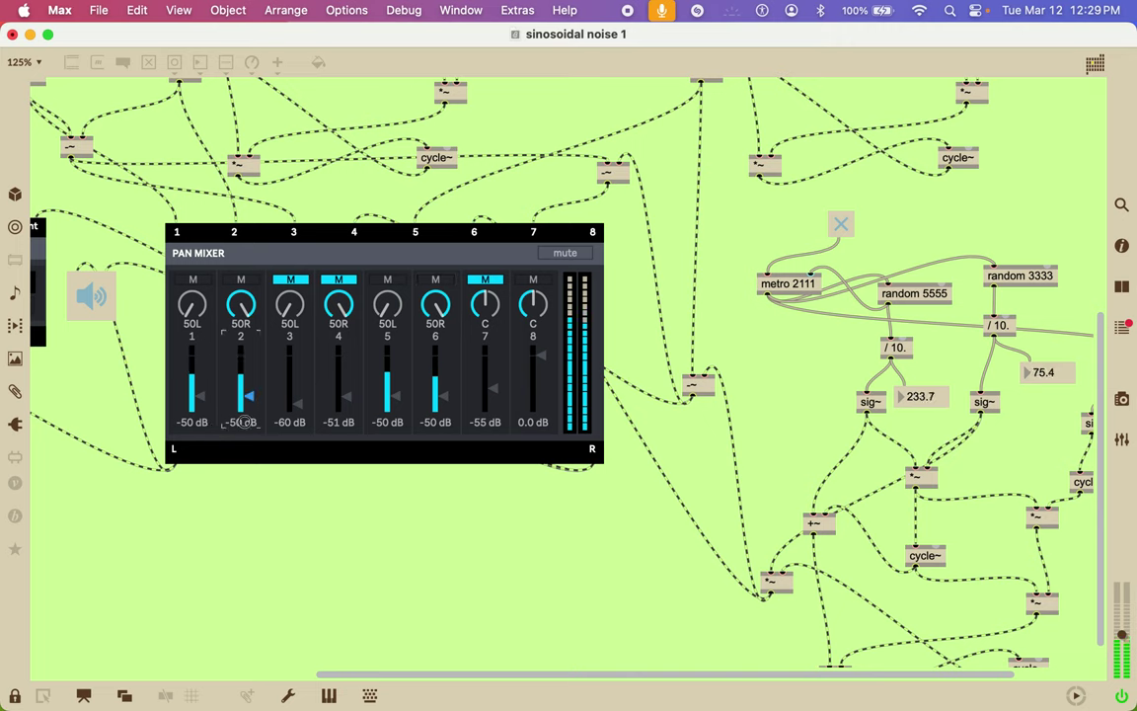
pyautogui.write('-60')
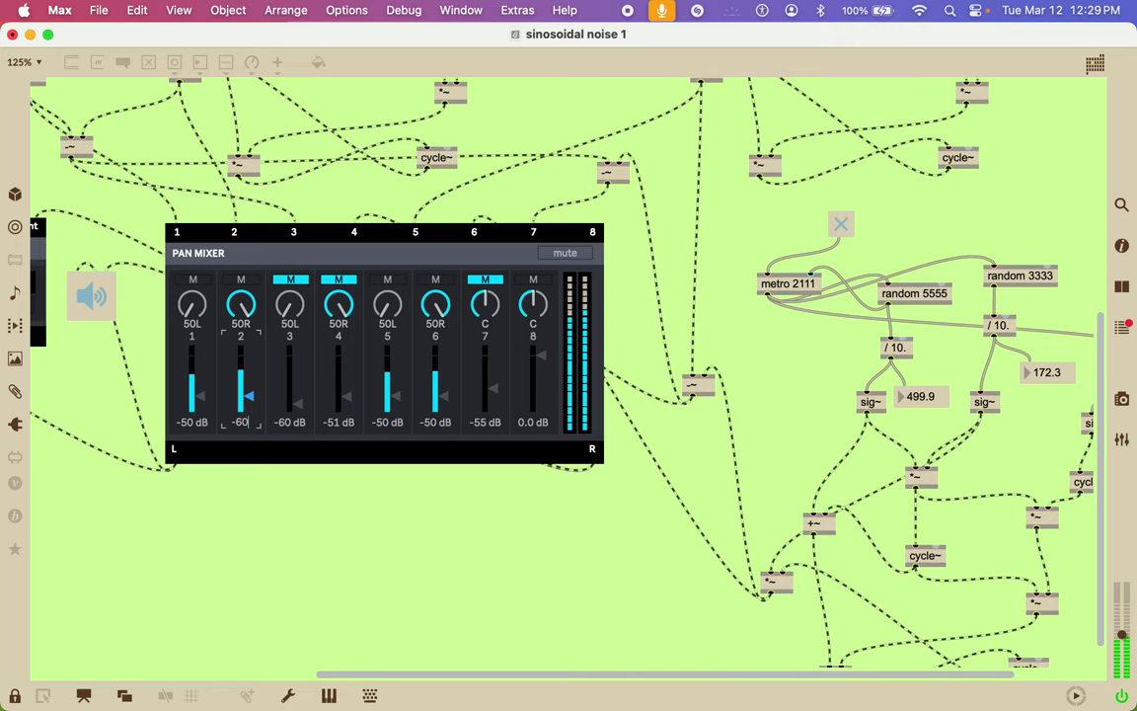
pyautogui.press('Return')
pyautogui.click(196, 423)
pyautogui.write('-')
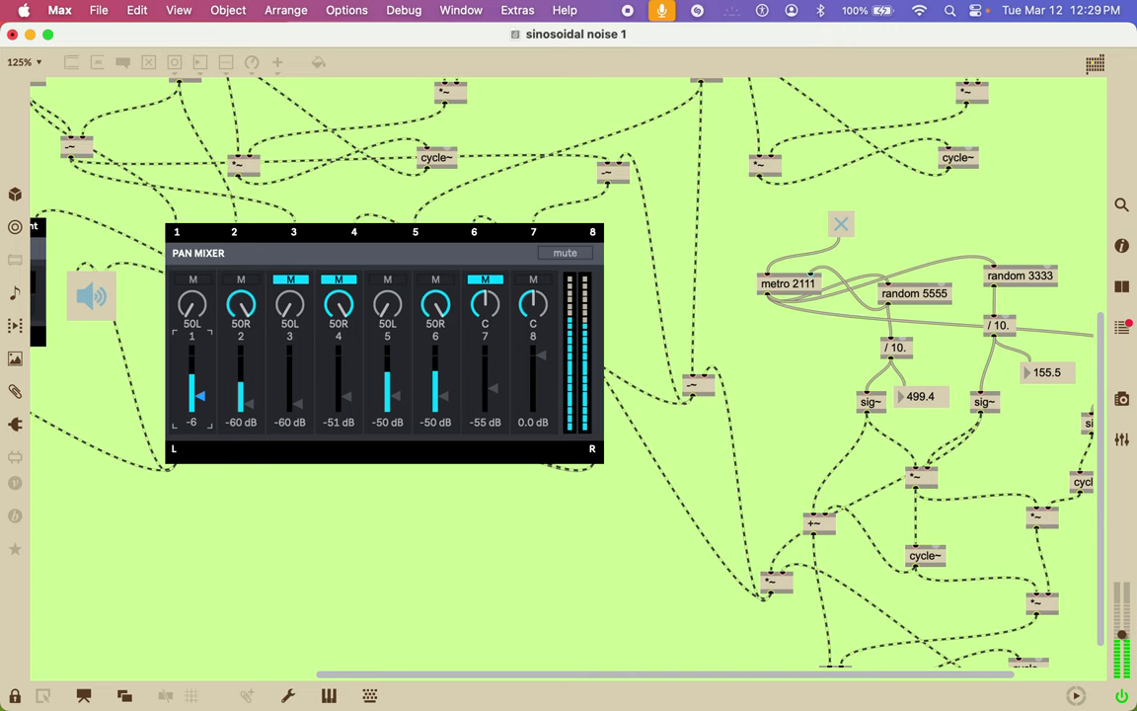
pyautogui.write('60')
pyautogui.press('Return')
# Set the levels of mixer channels 5 and 6 to -60 dB.
pyautogui.click(391, 423)
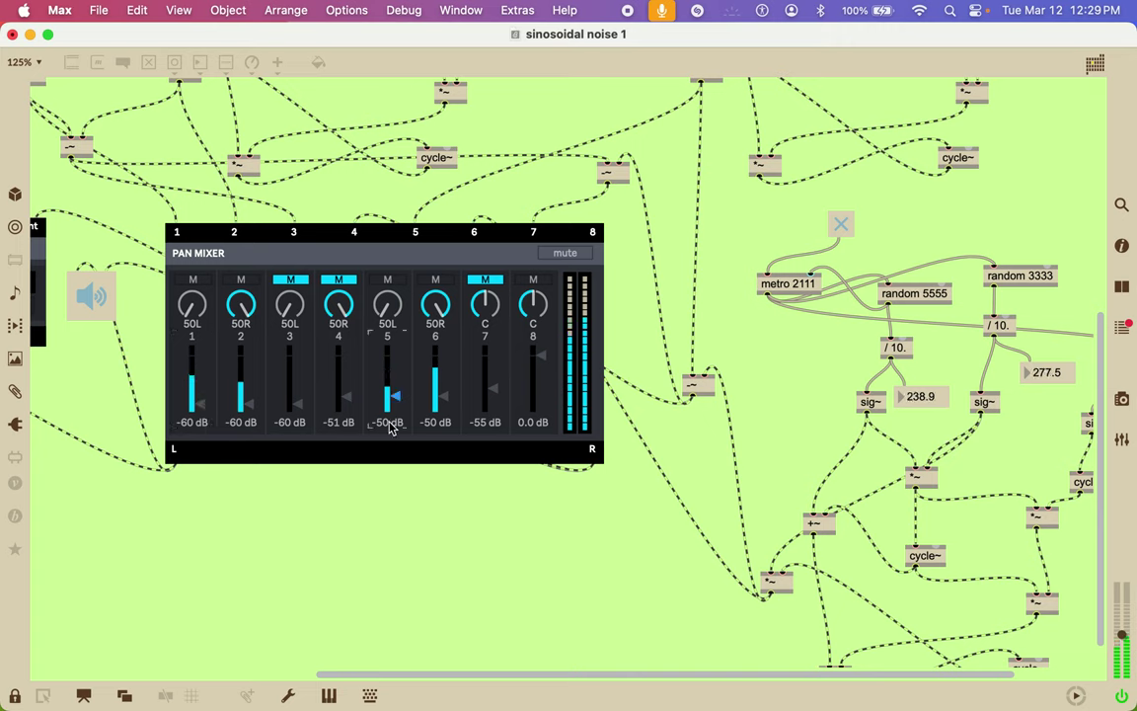
pyautogui.write('-60')
pyautogui.press('Return')
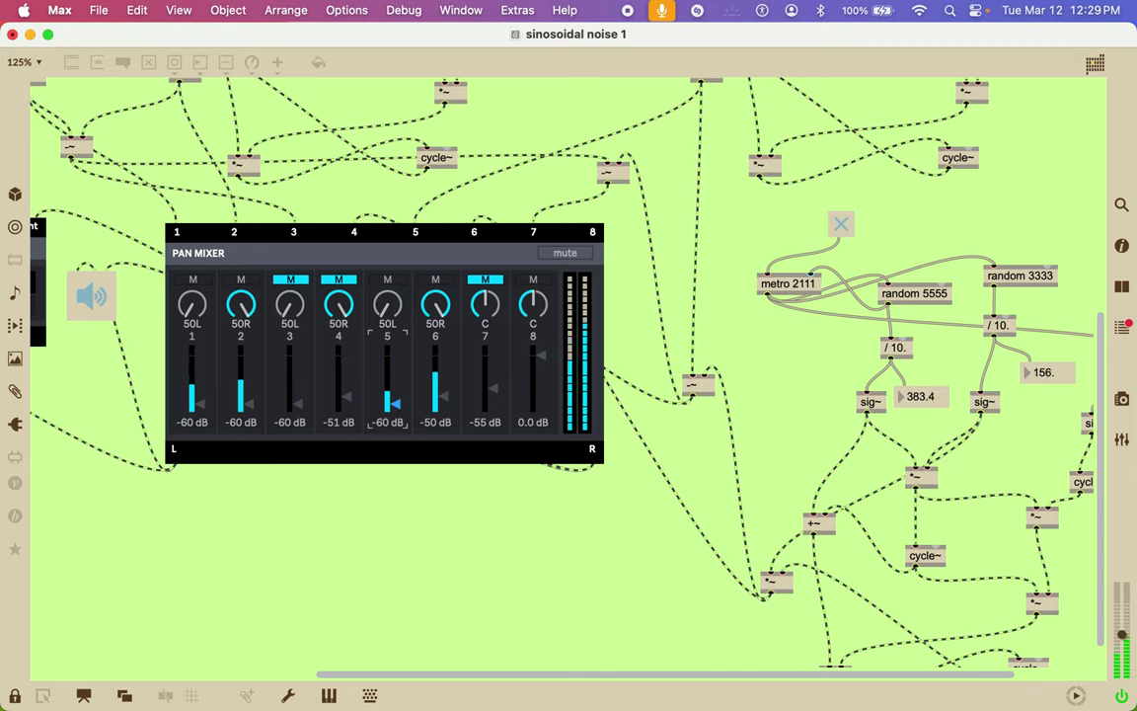
pyautogui.click(435, 422)
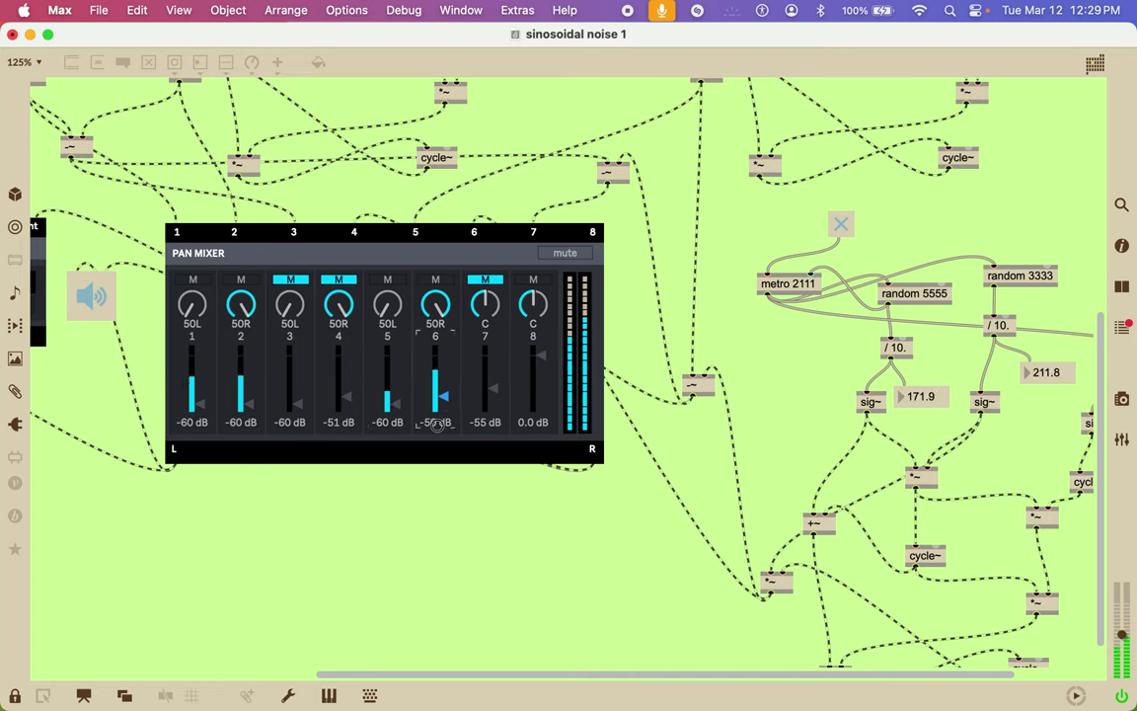
pyautogui.write('-60')
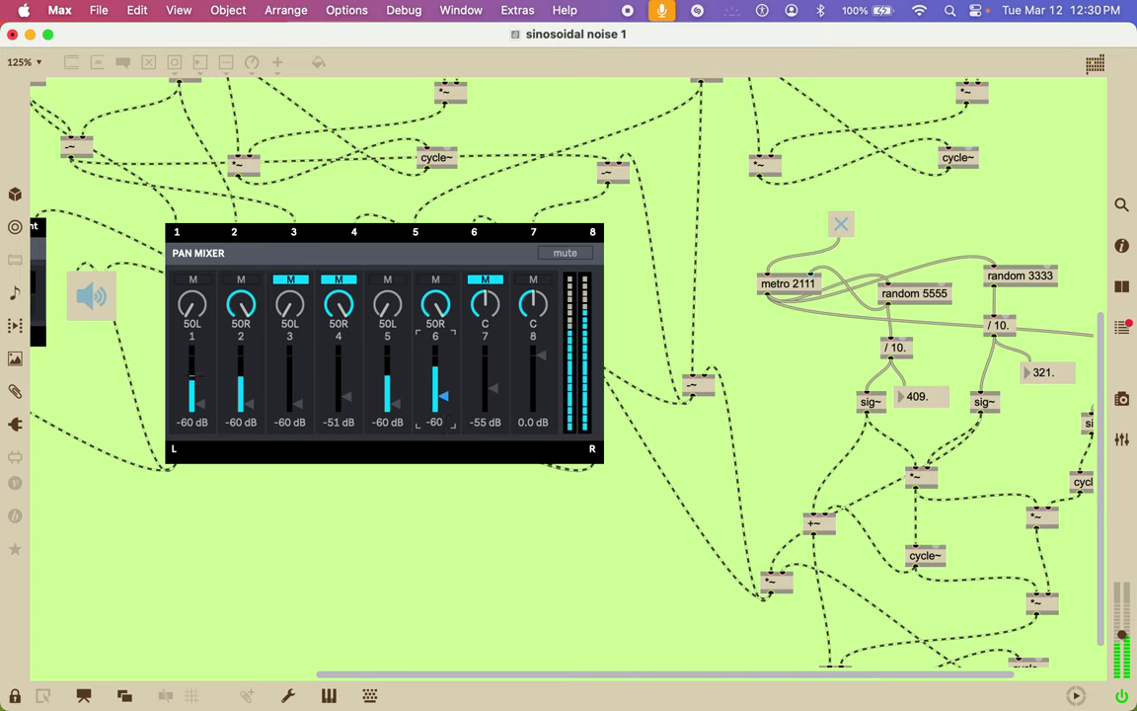
pyautogui.press('Return')
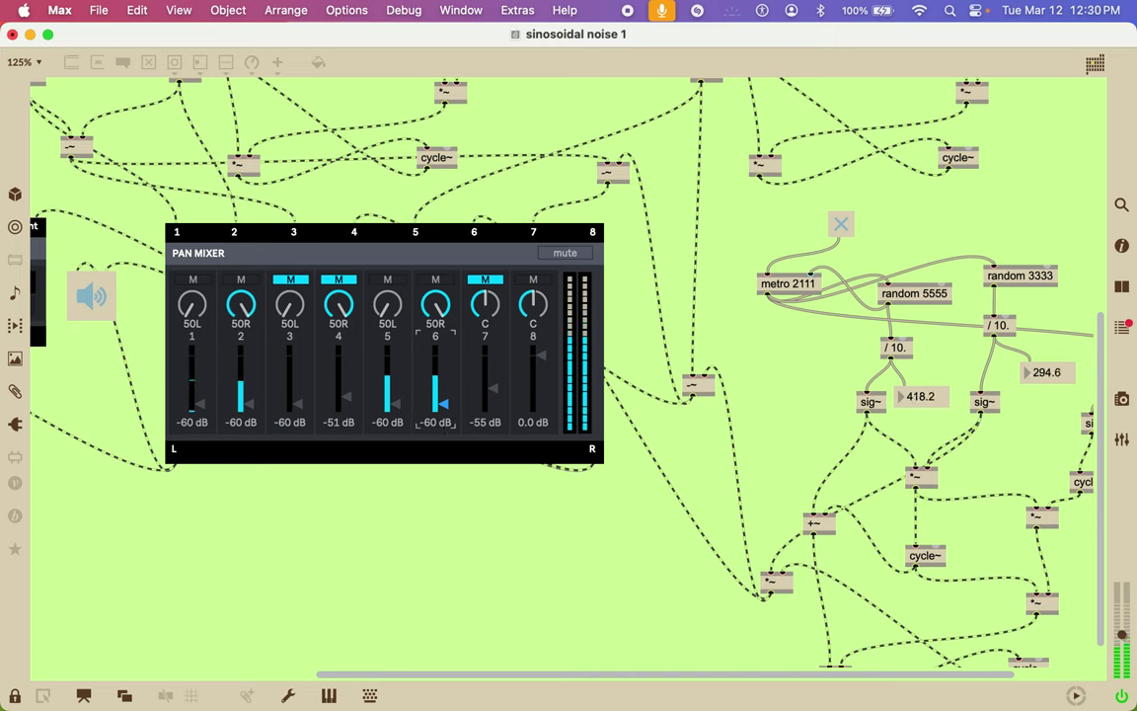
# Set the levels of mixer channels 4 and 7 to -60 dB.
pyautogui.hscroll(1, 326, 420)
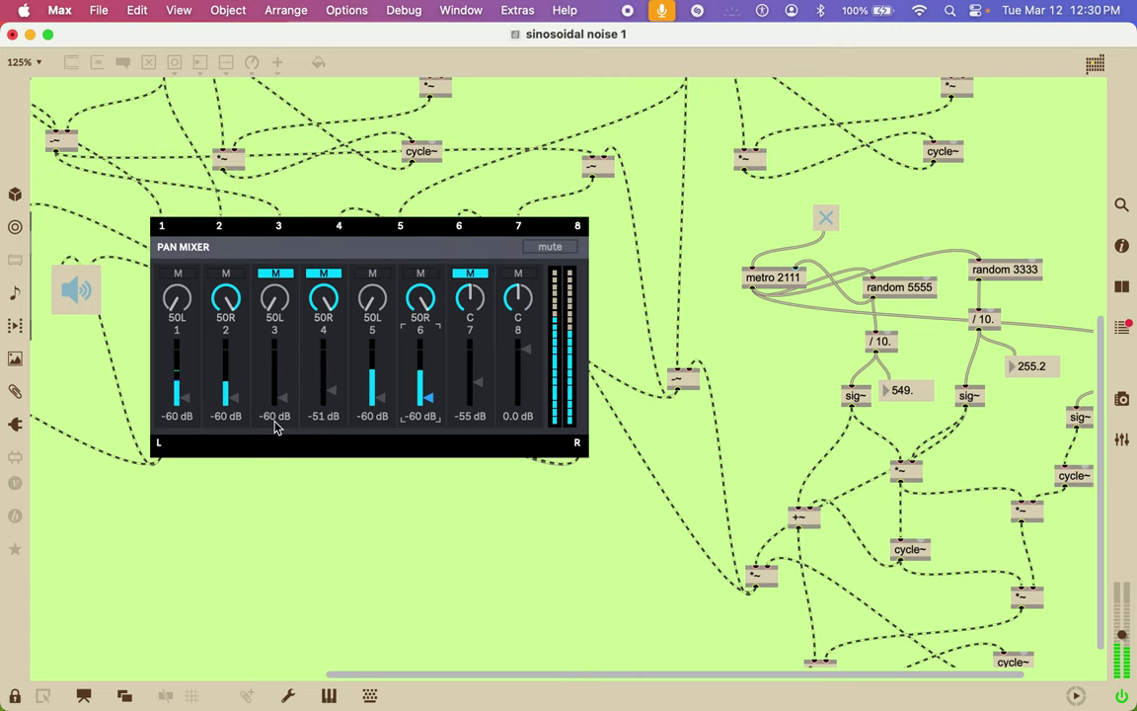
pyautogui.click(325, 414)
pyautogui.write('-60')
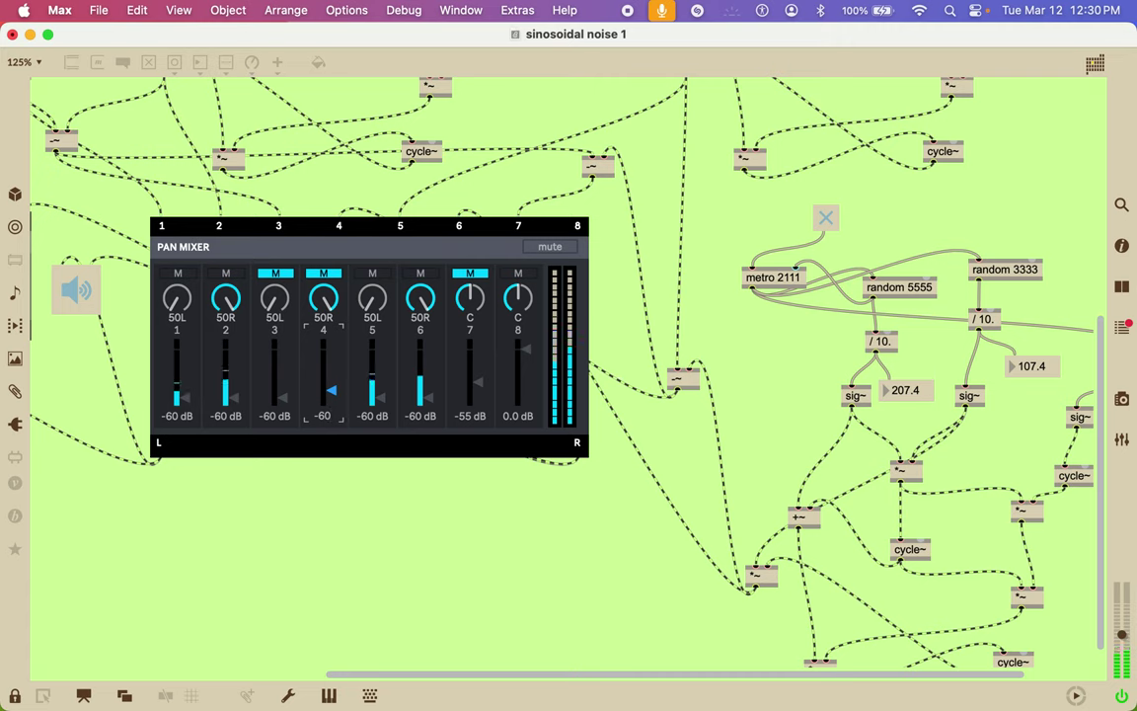
pyautogui.press('Return')
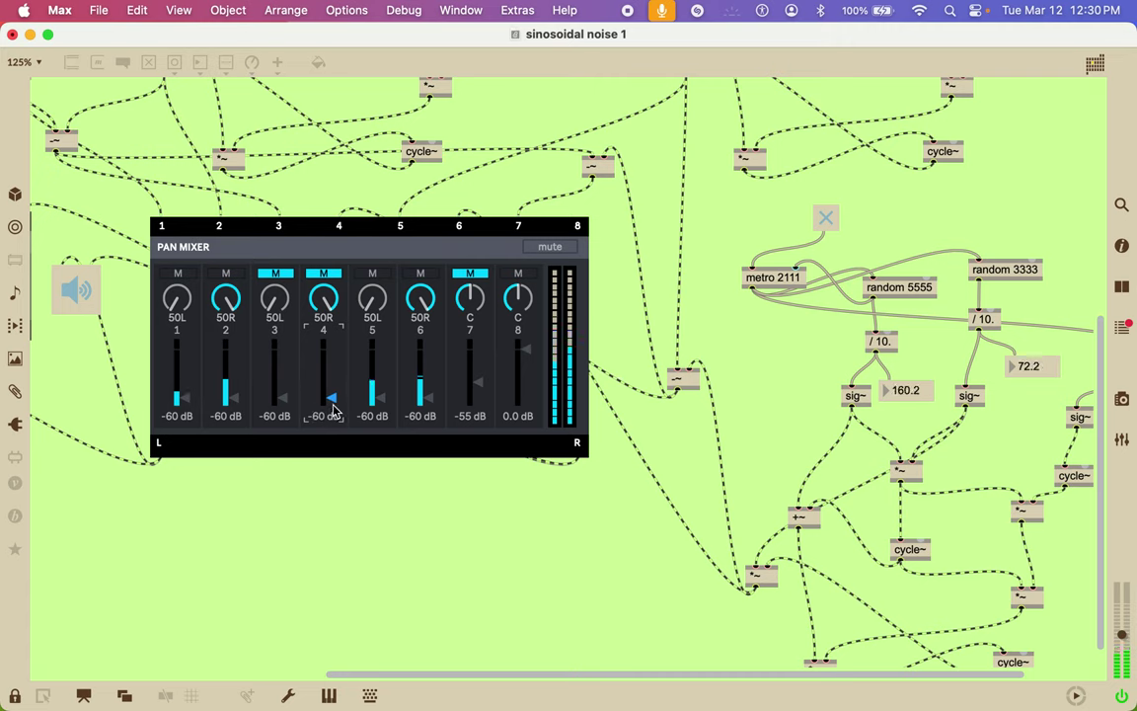
pyautogui.click(471, 416)
pyautogui.write('-')
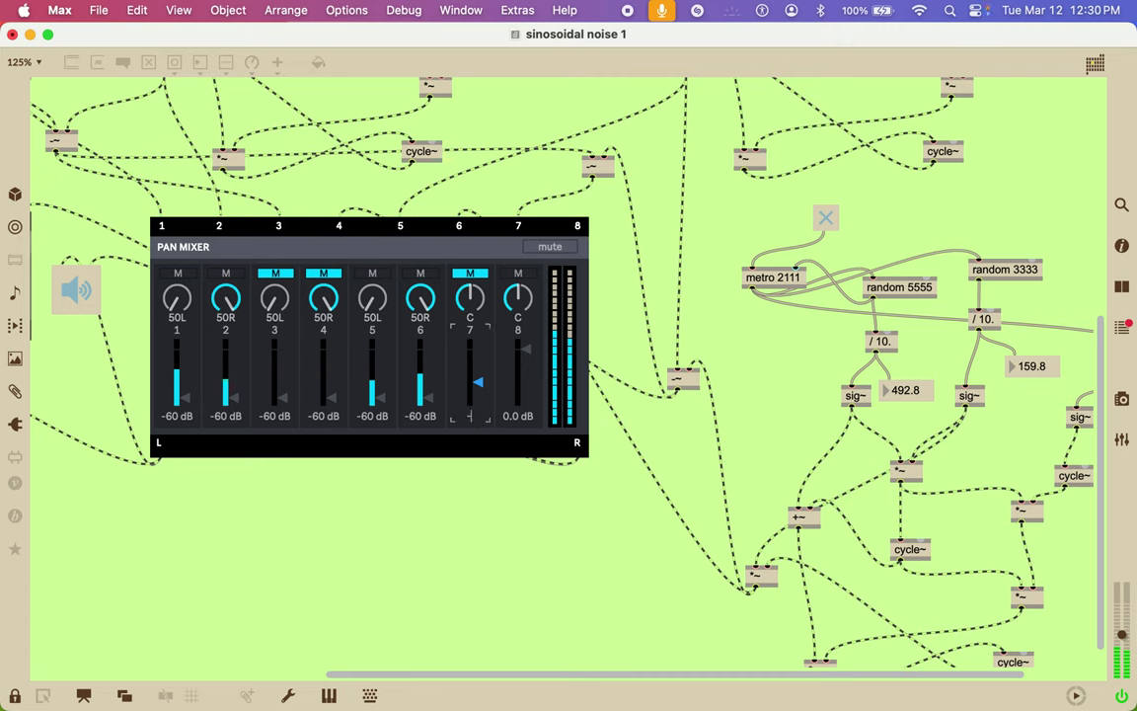
pyautogui.write('60')
pyautogui.press('Return')
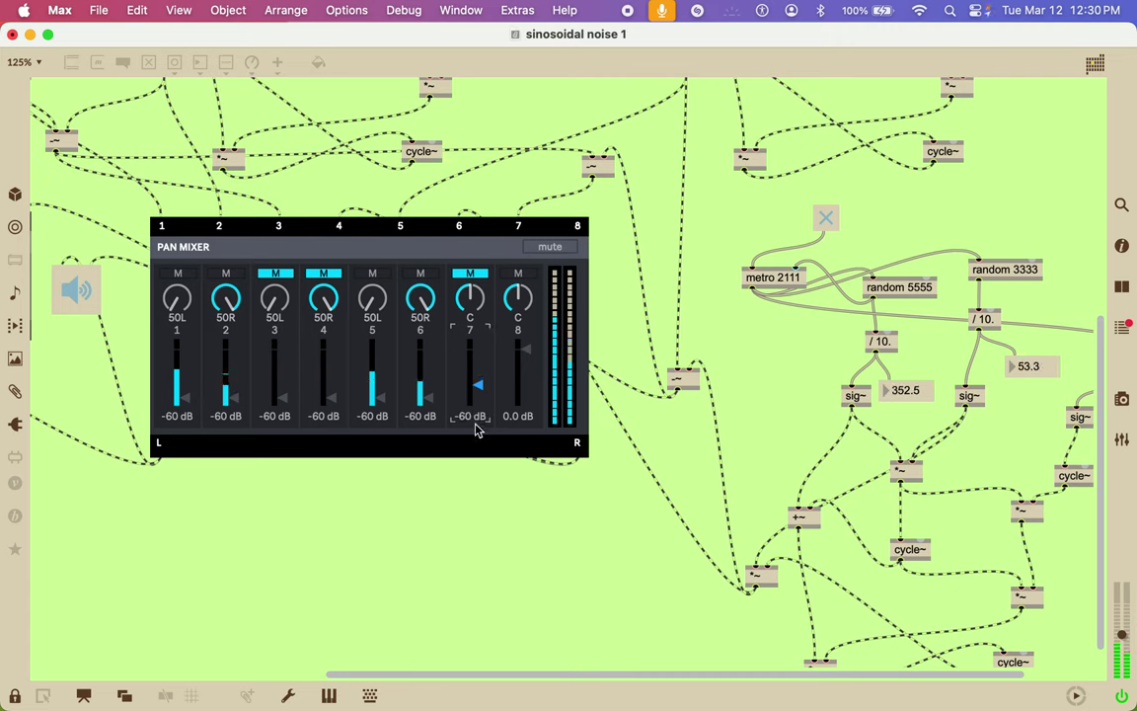
# Unmute mixer channels 7, 4 and 3.
pyautogui.hscroll(1, 398, 423)
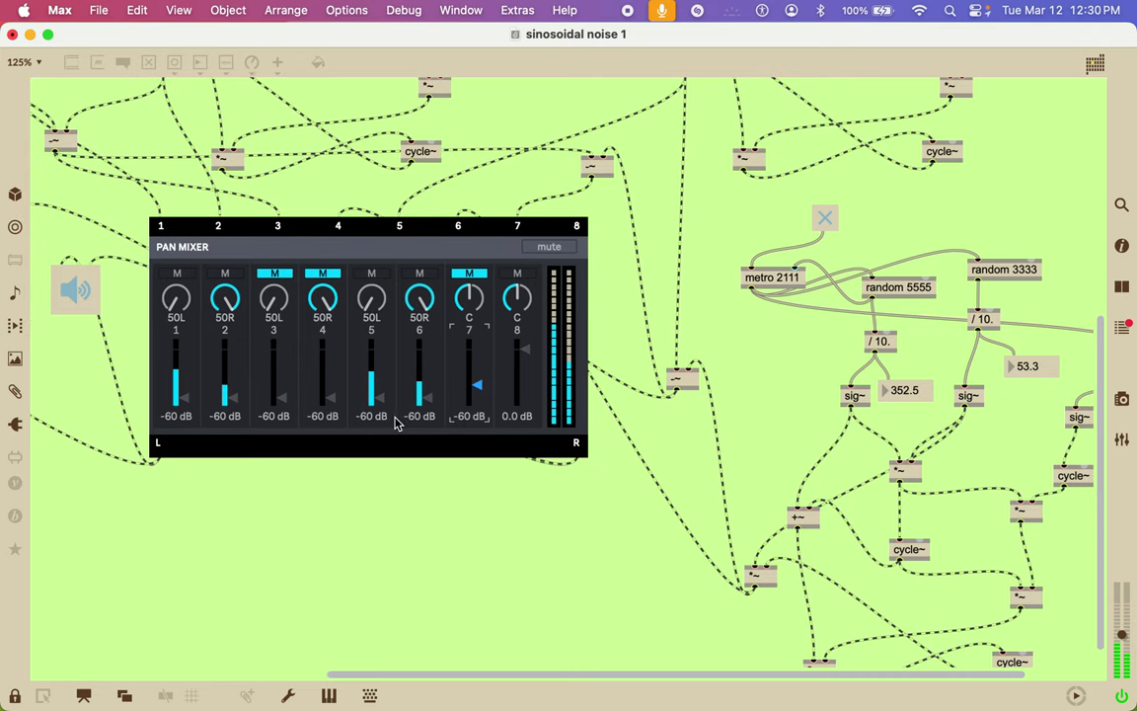
pyautogui.click(468, 274)
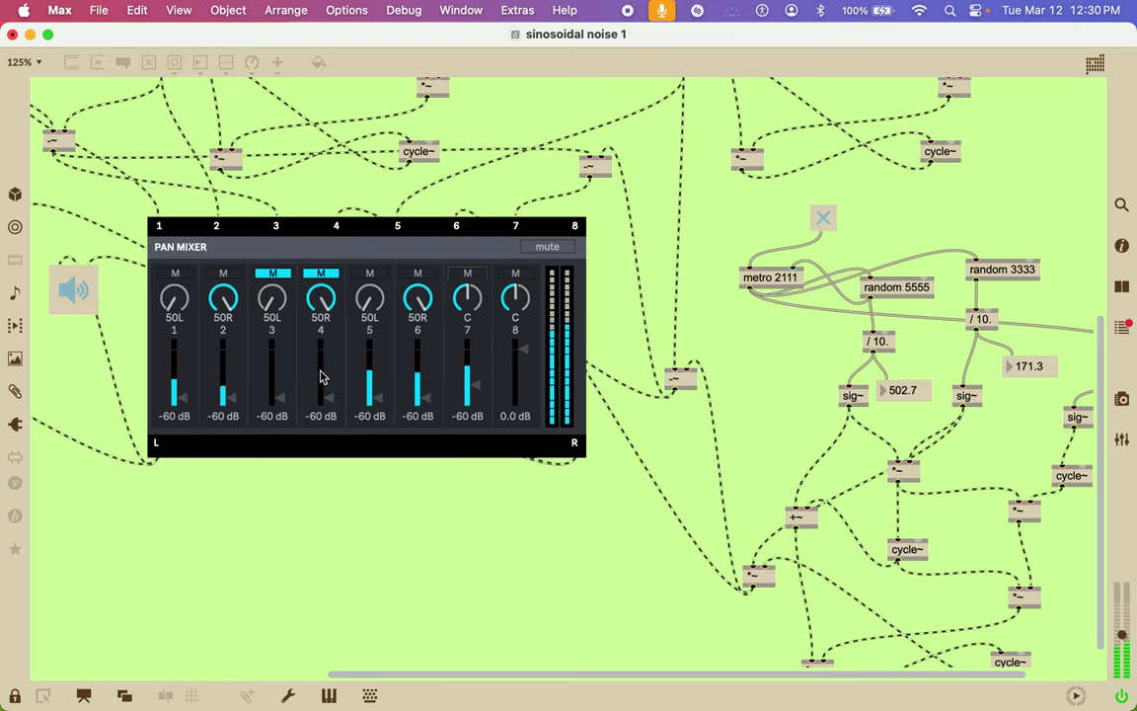
pyautogui.click(321, 275)
pyautogui.click(268, 276)
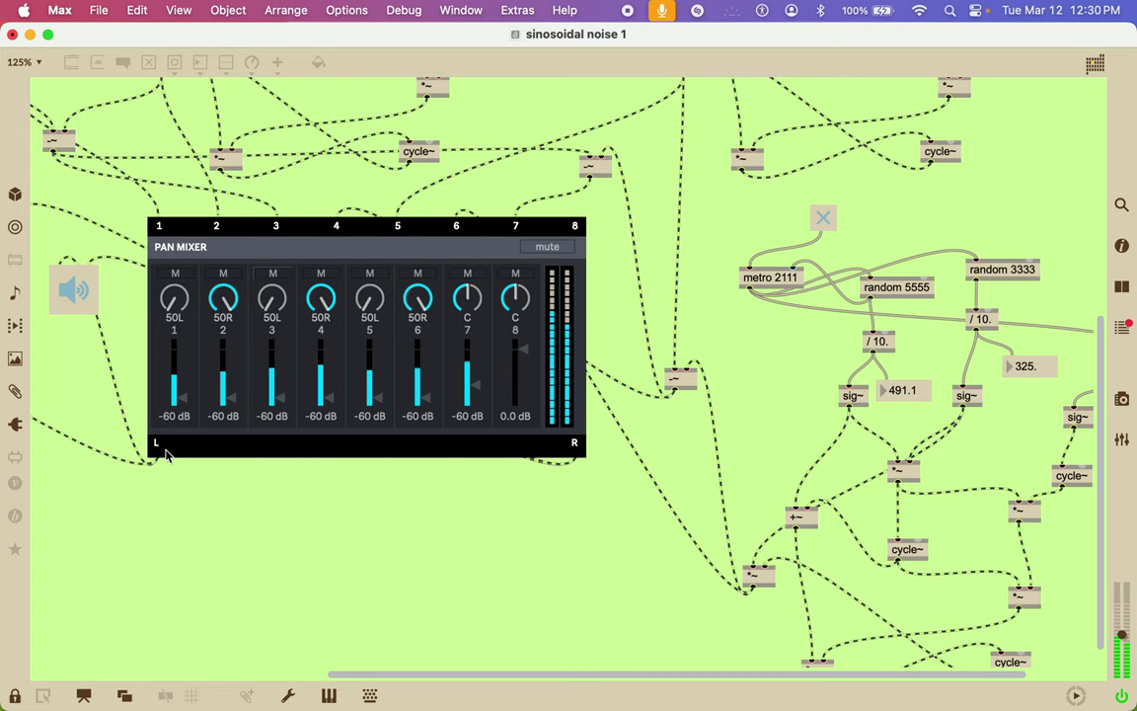
# Pan mixer channels 1 and 2 to 20L and 20R, and channels 3 and 4 to 40L and 40R.
pyautogui.moveTo(175, 300); pyautogui.dragTo(169, 271)
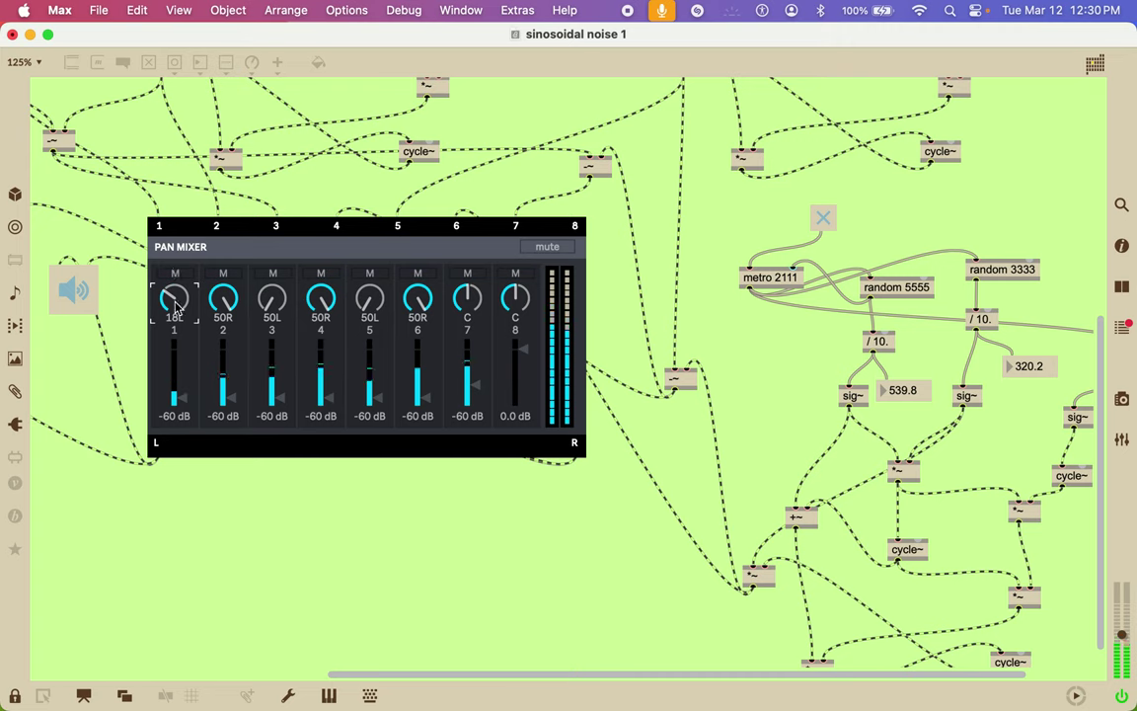
pyautogui.moveTo(170, 299); pyautogui.dragTo(216, 312)
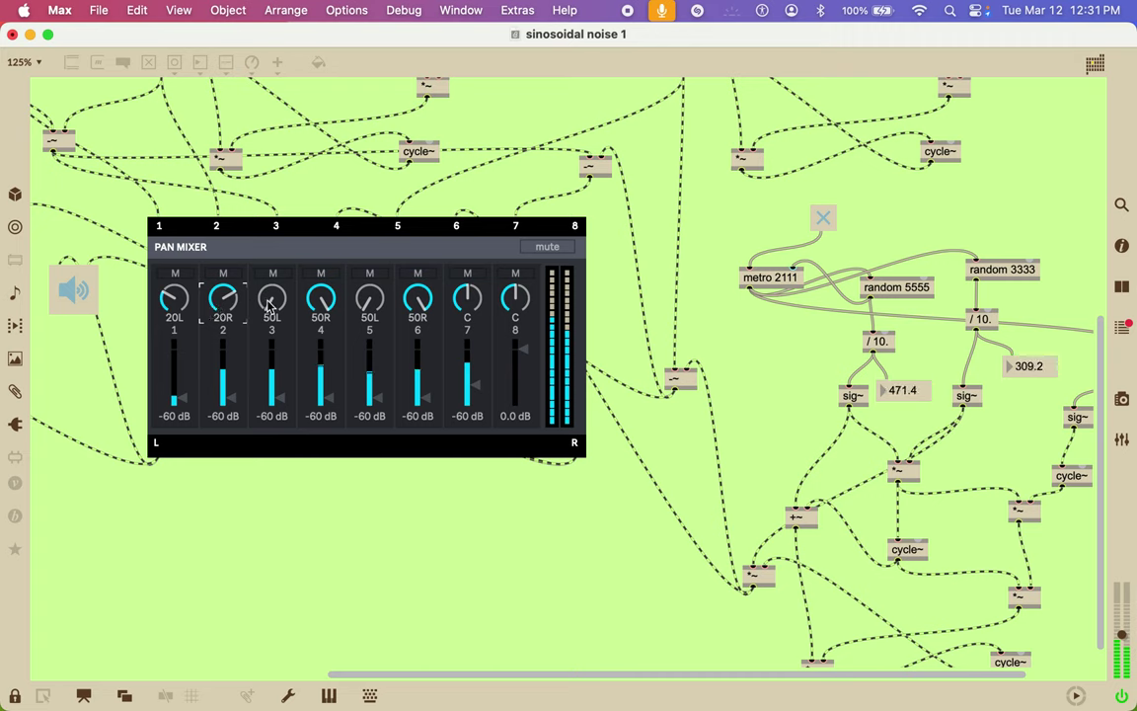
pyautogui.moveTo(282, 308); pyautogui.dragTo(319, 314)
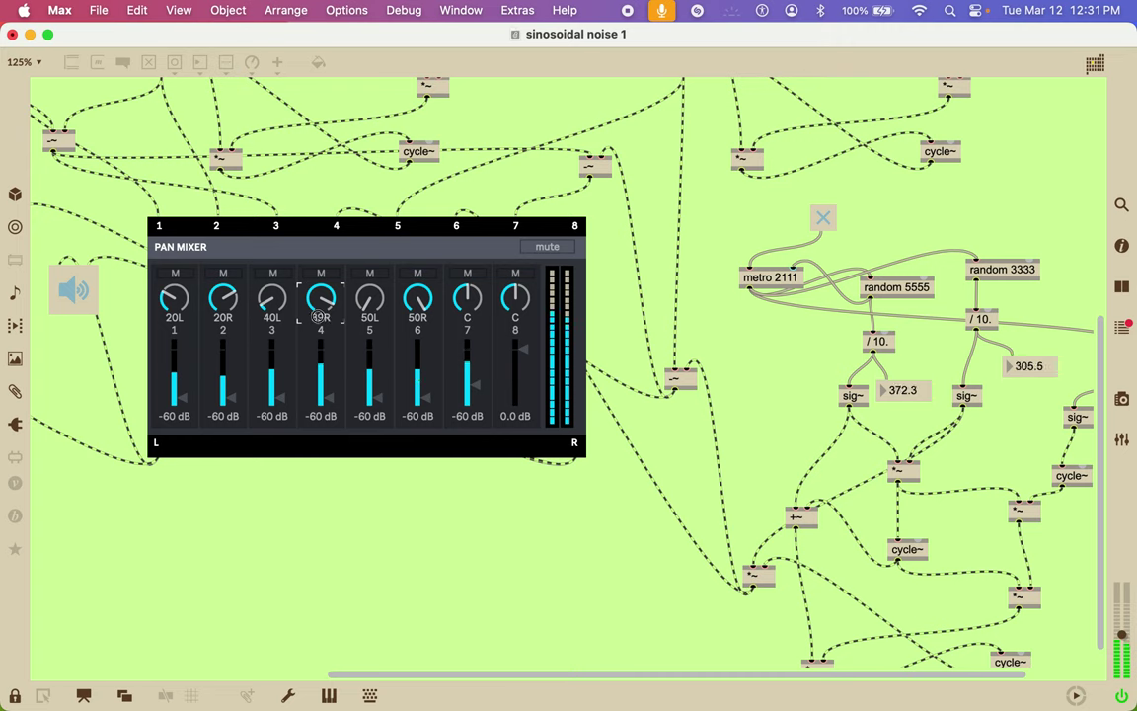
pyautogui.moveTo(317, 314); pyautogui.dragTo(324, 311)
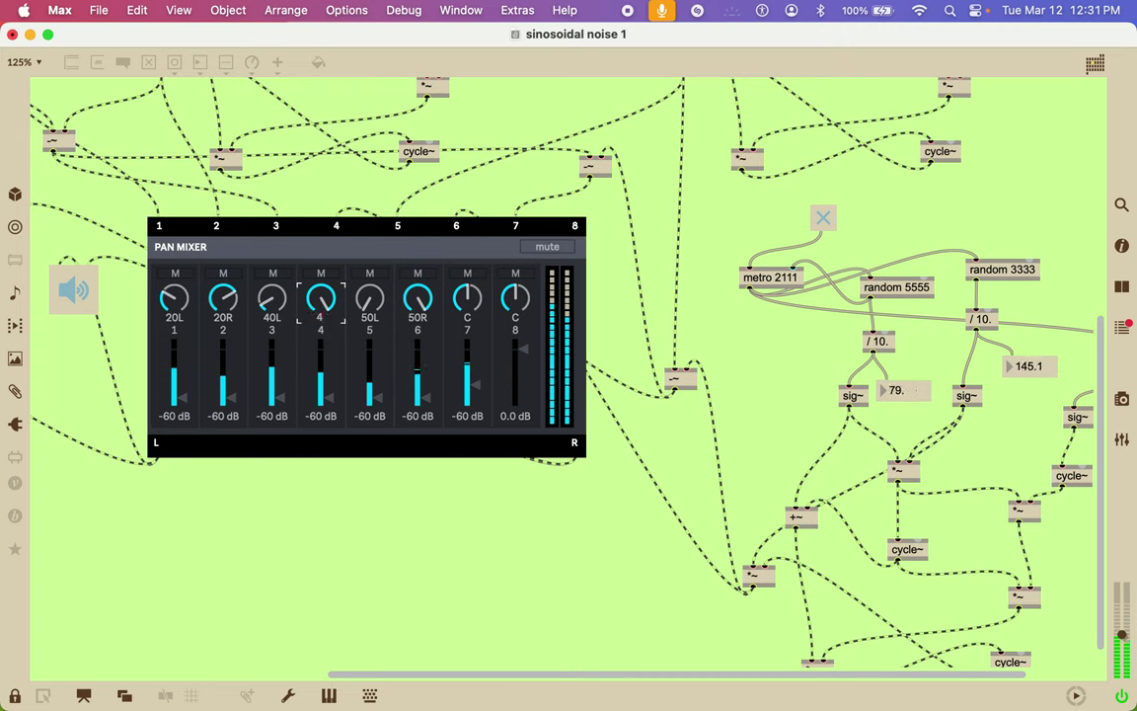
pyautogui.write('40')
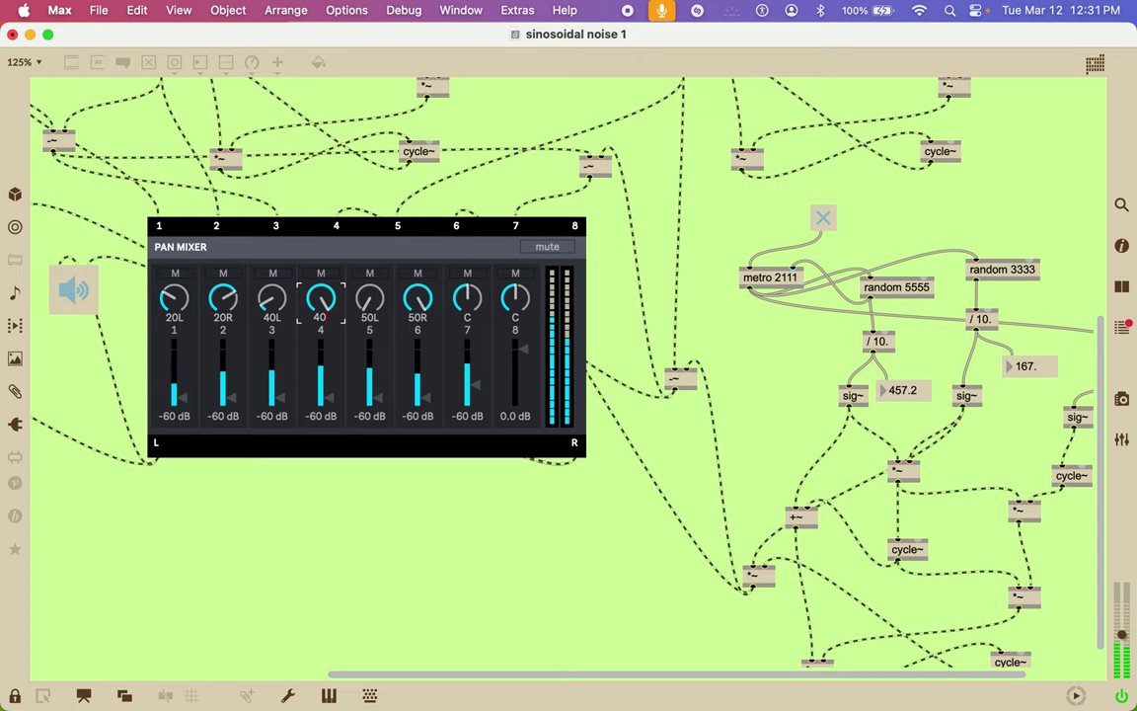
pyautogui.write('R')
pyautogui.press('Return')
pyautogui.hscroll(1, 464, 335)
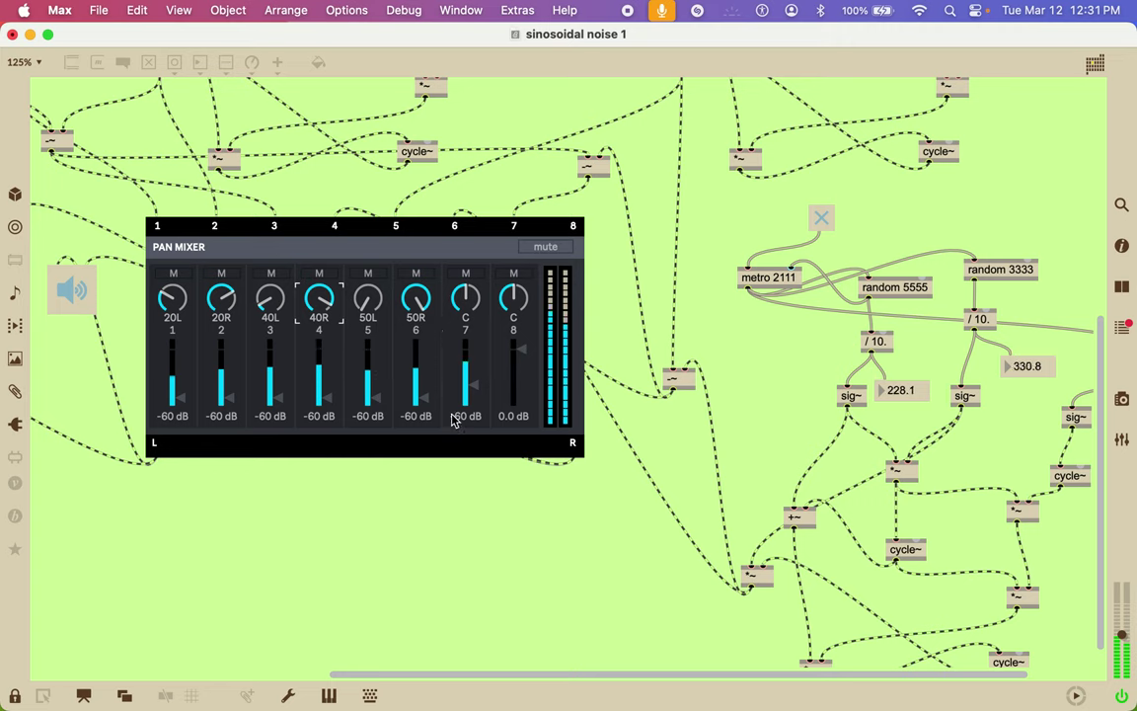
# Lower the RECORDR level to -21 dB and stop the running recording.
pyautogui.scroll(-2, 422, 465)
pyautogui.hscroll(-1, 422, 466)
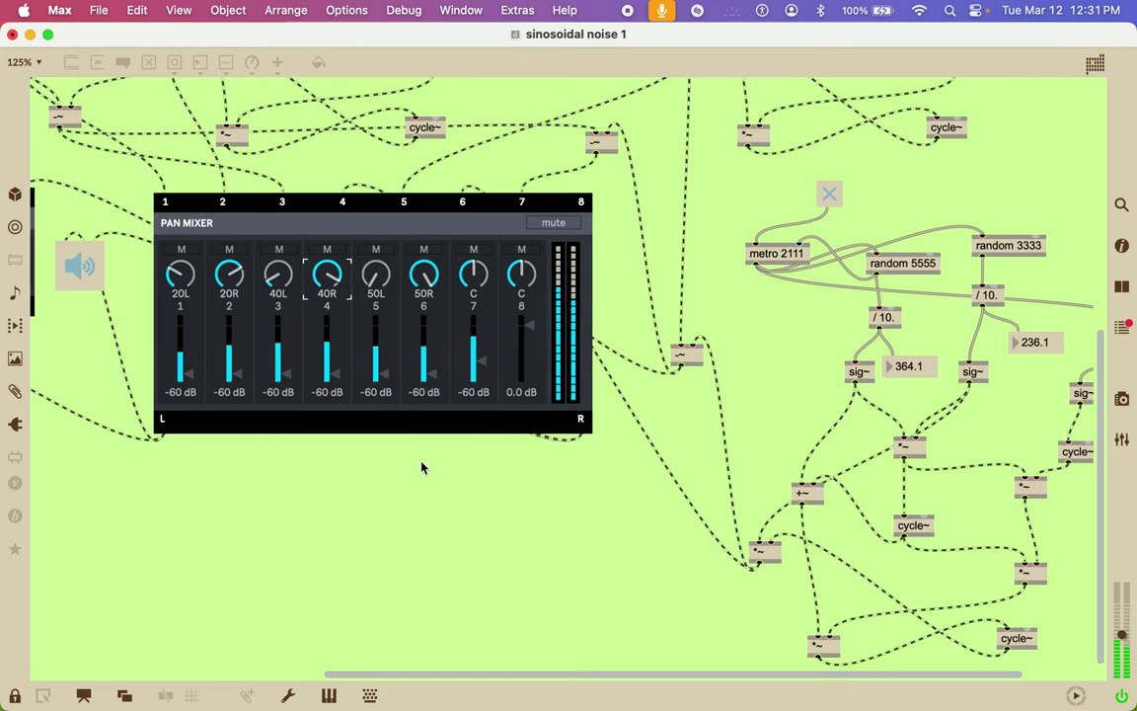
pyautogui.hscroll(-10, 421, 467)
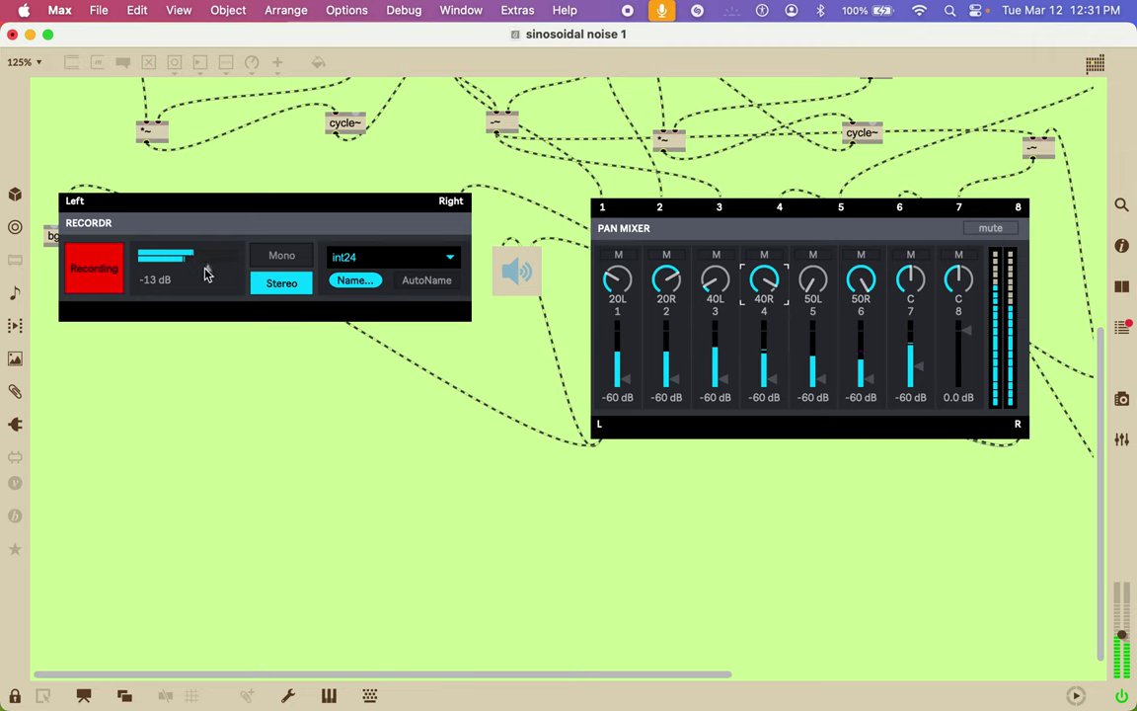
pyautogui.moveTo(205, 276); pyautogui.dragTo(197, 278)
pyautogui.click(101, 273)
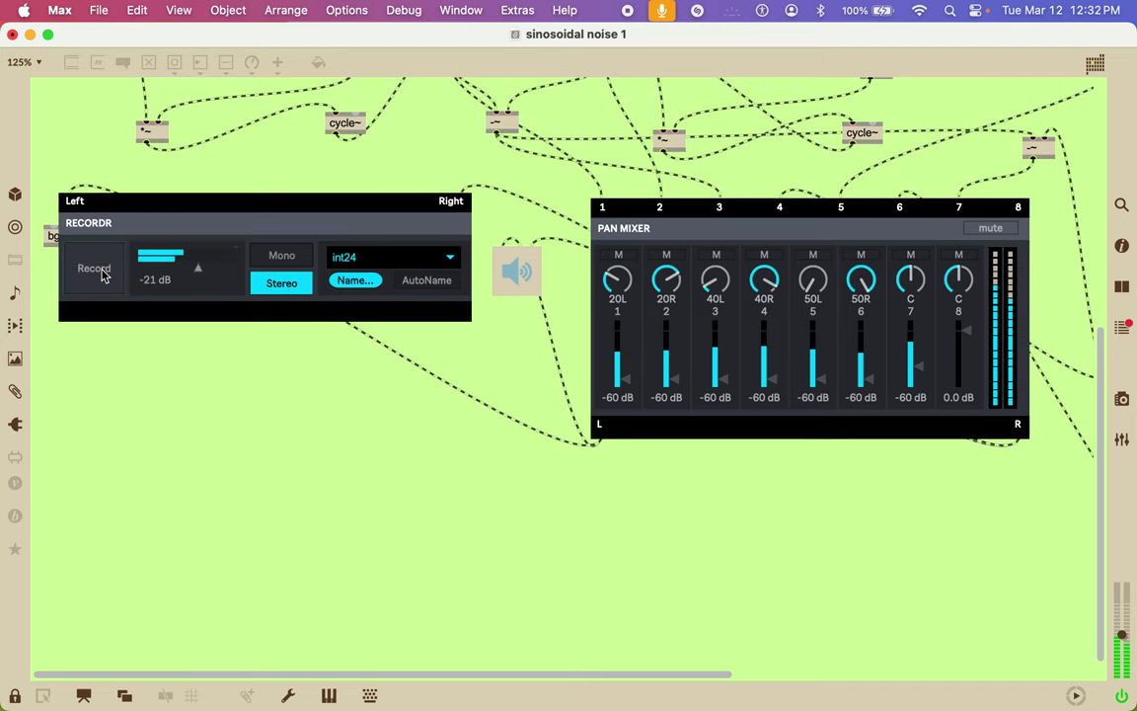
# Name the new recording file "sinosoidal noise 2.wav" as a WAVE audio file in the noisy folder, and start recording.
pyautogui.click(359, 283)
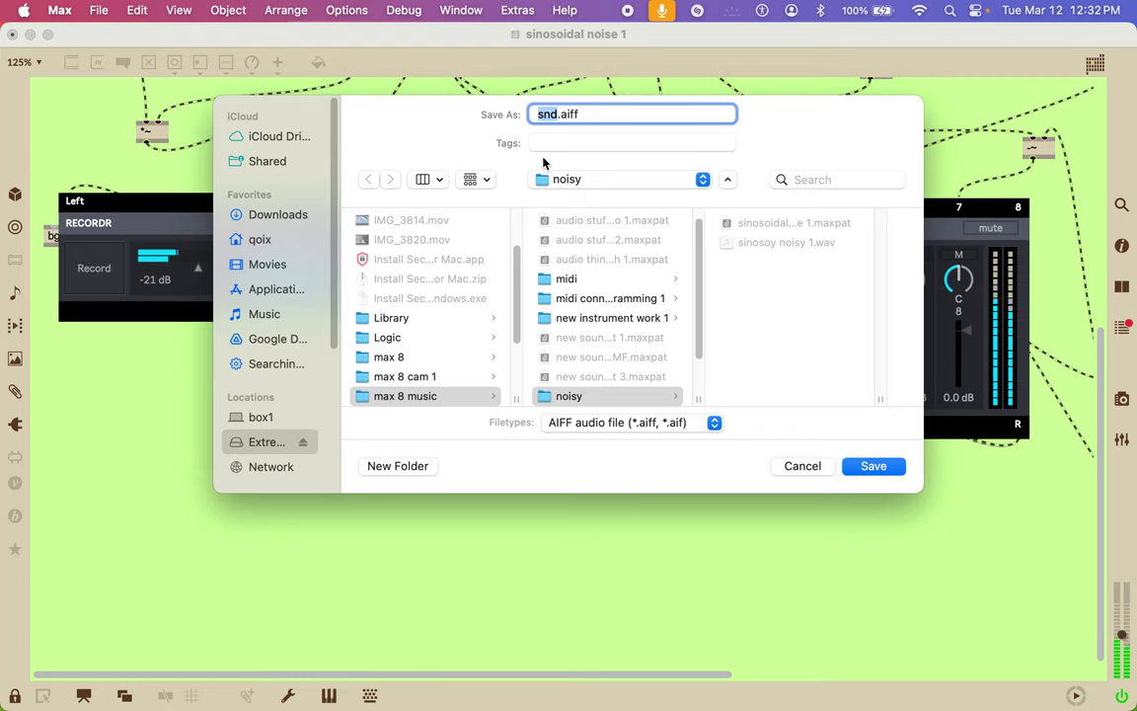
pyautogui.click(758, 224)
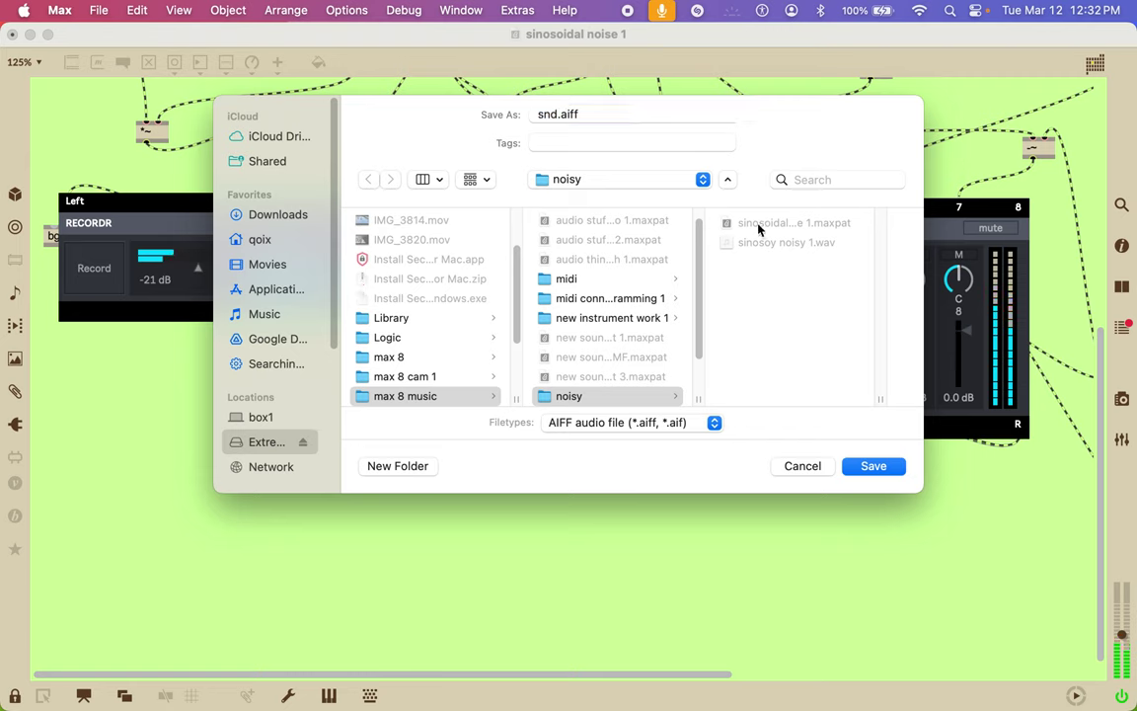
pyautogui.click(632, 113)
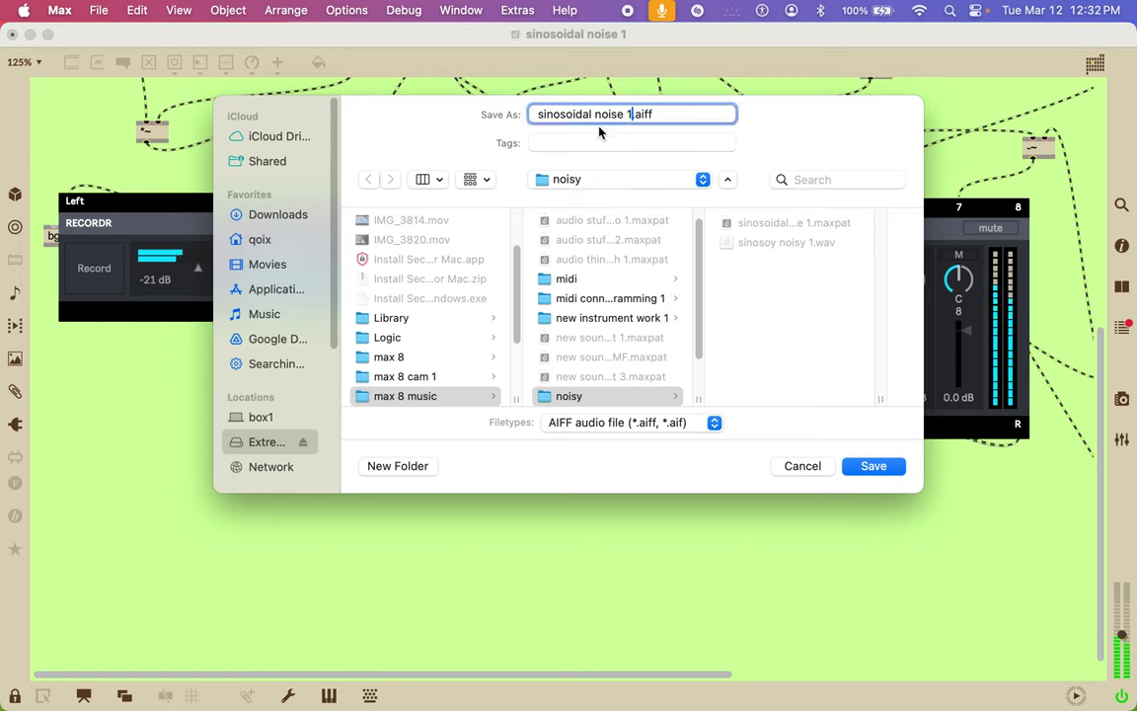
pyautogui.press('BackSpace')
pyautogui.write('2')
pyautogui.click(680, 423)
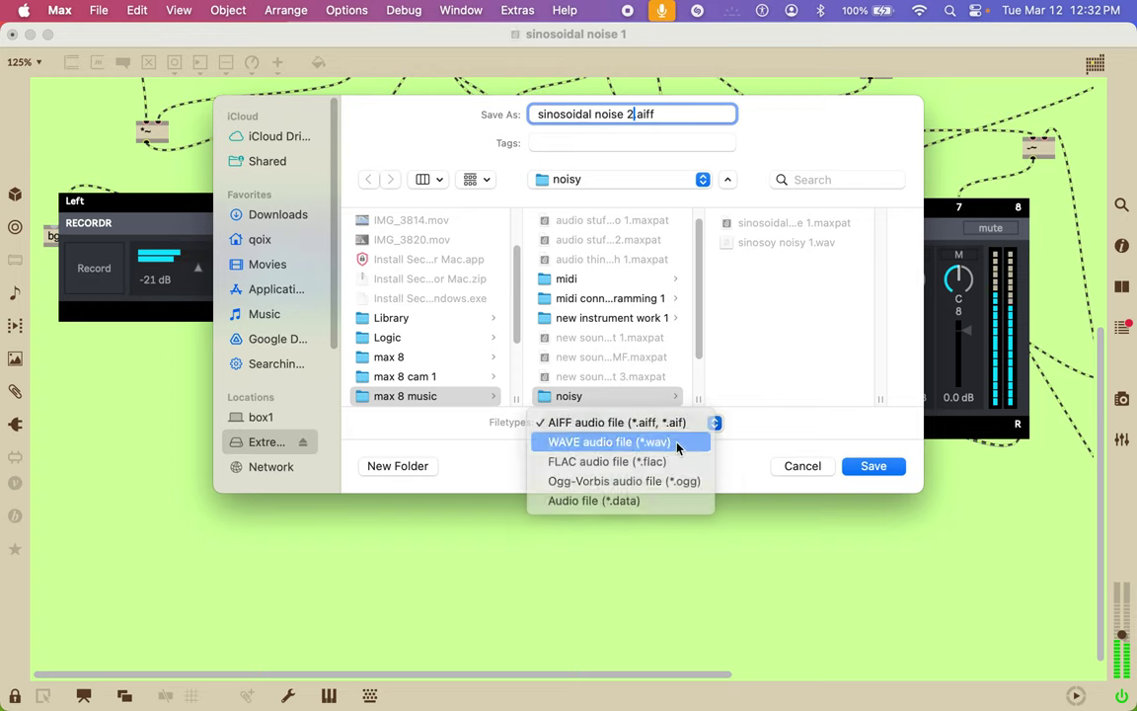
pyautogui.click(678, 442)
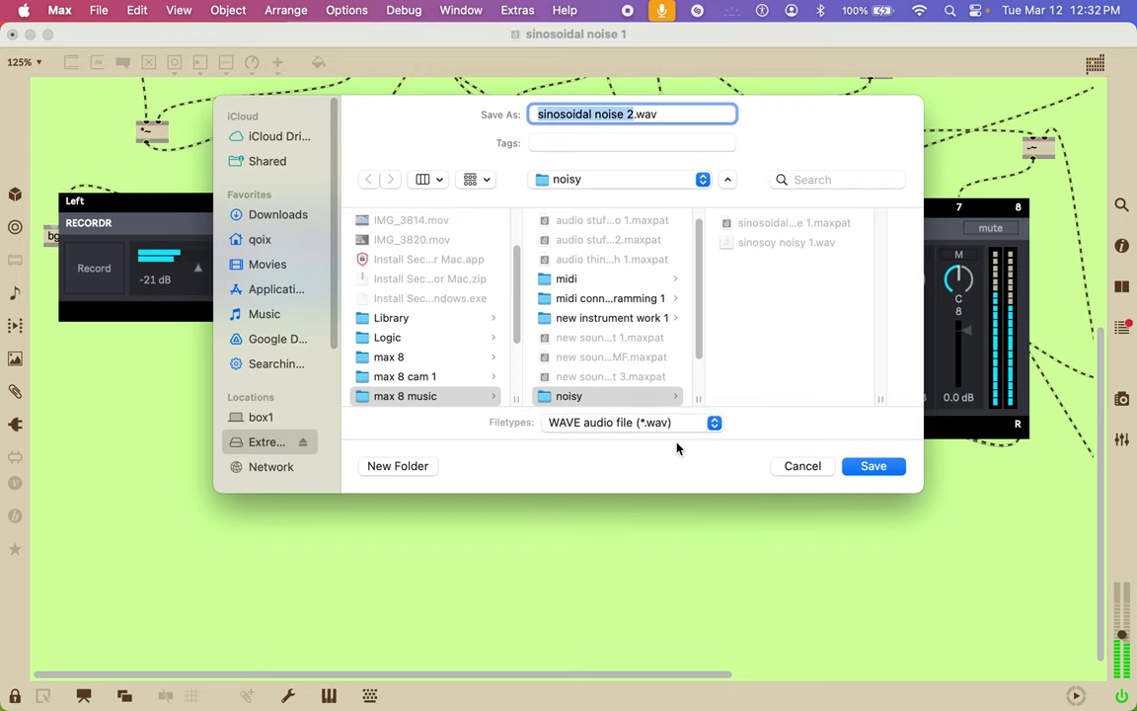
pyautogui.click(873, 467)
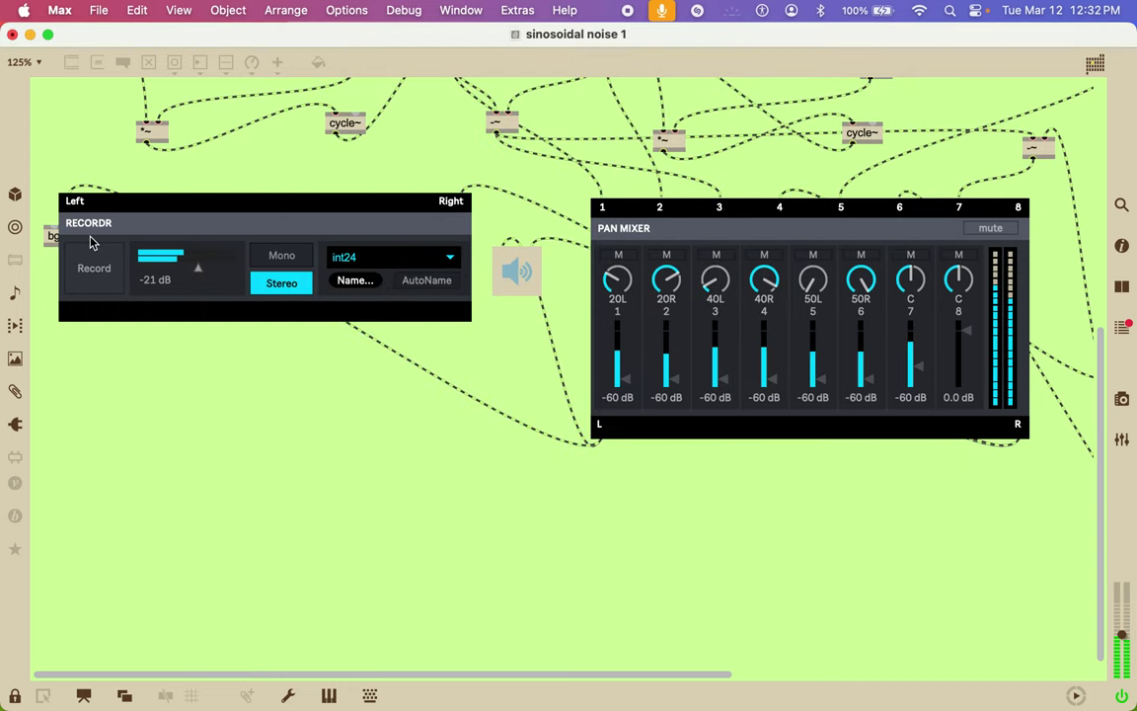
pyautogui.click(94, 270)
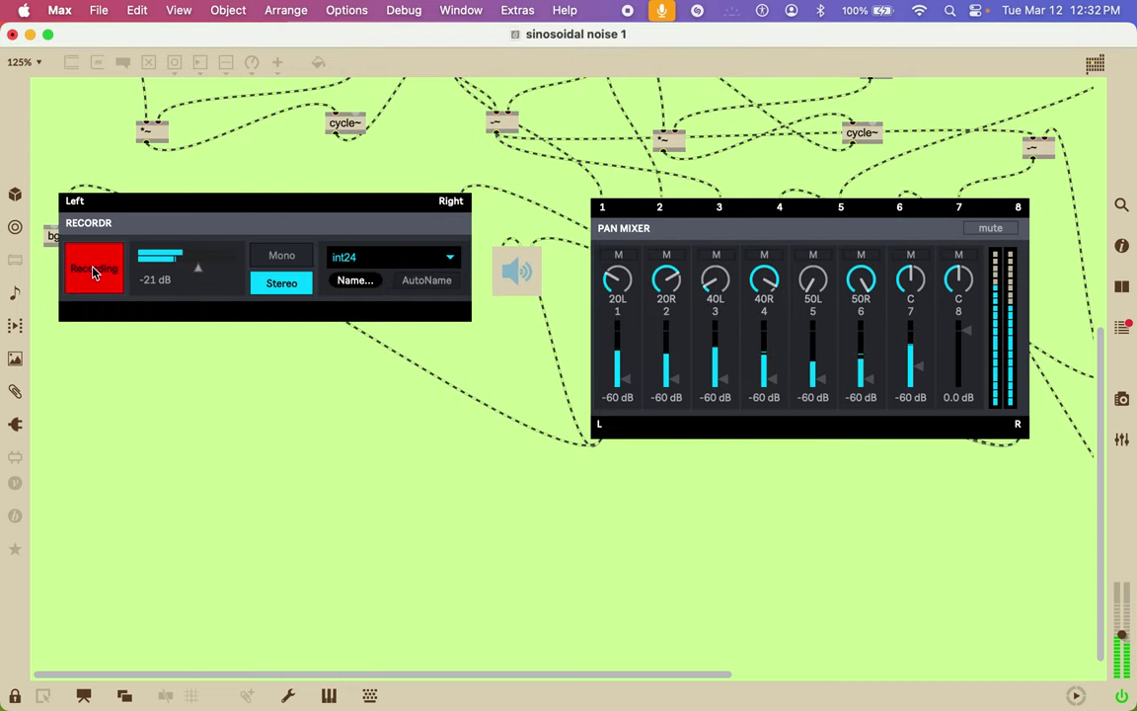
# Examine the changing random values in each oscillator network and the Pan Mixer meters while the recording runs.
pyautogui.scroll(10, 83, 238)
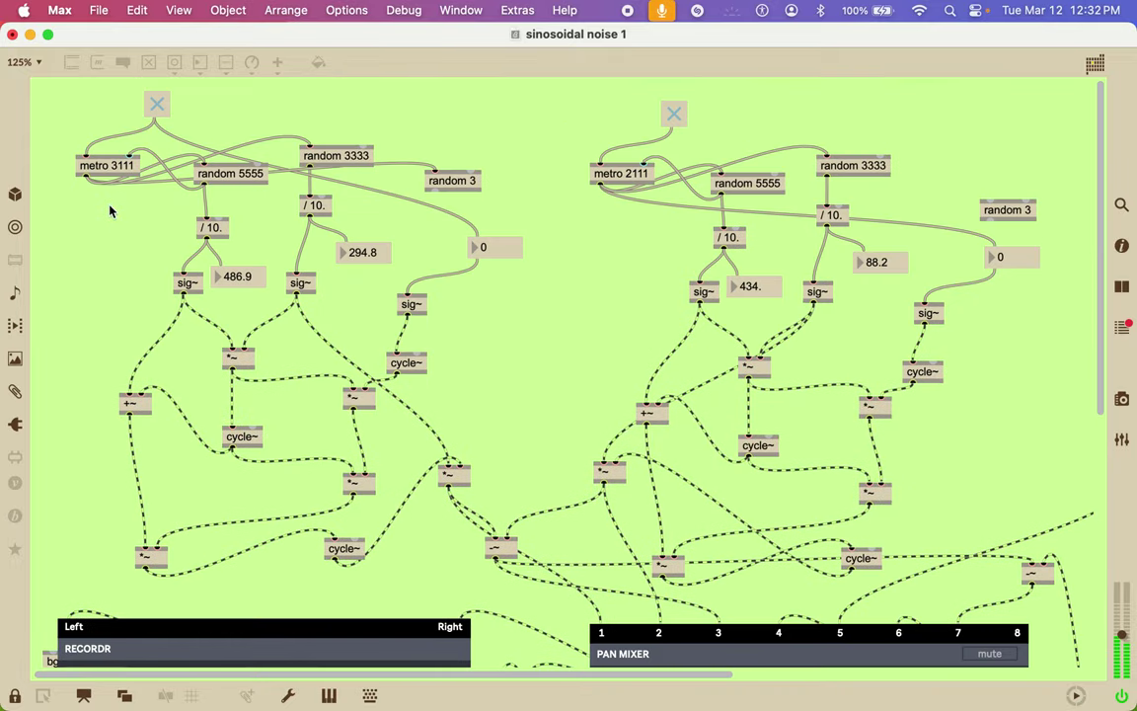
pyautogui.scroll(-1, 237, 285)
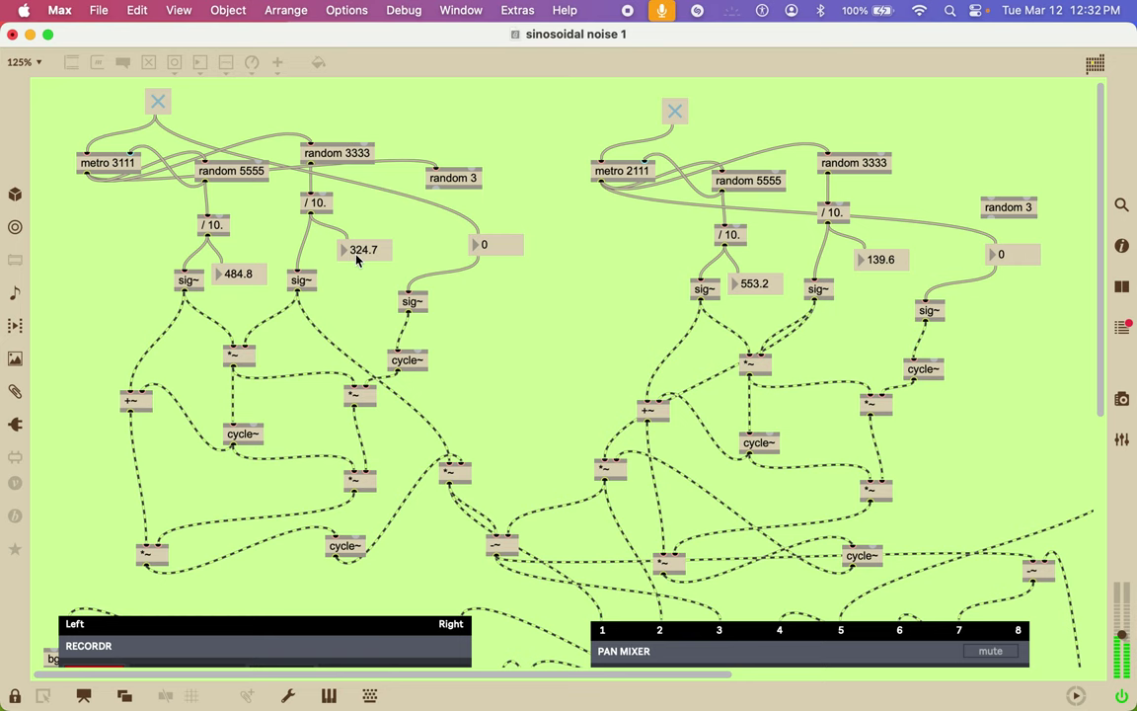
pyautogui.scroll(-1, 751, 296)
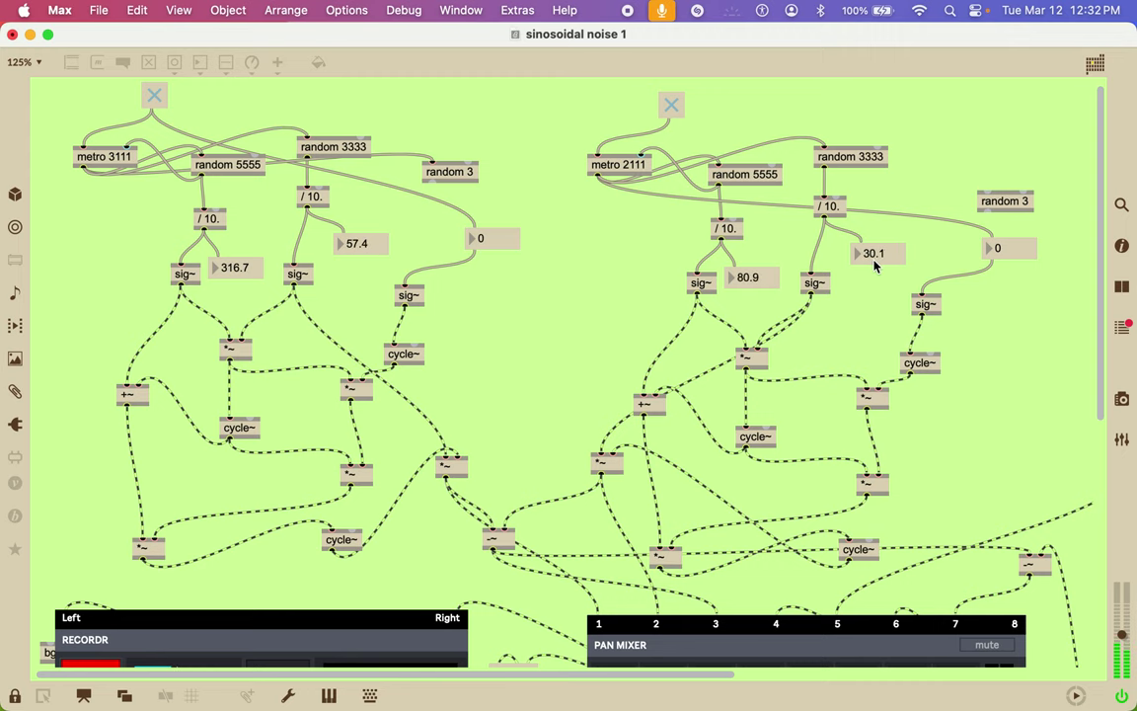
pyautogui.hscroll(10, 874, 264)
pyautogui.scroll(-4, 873, 265)
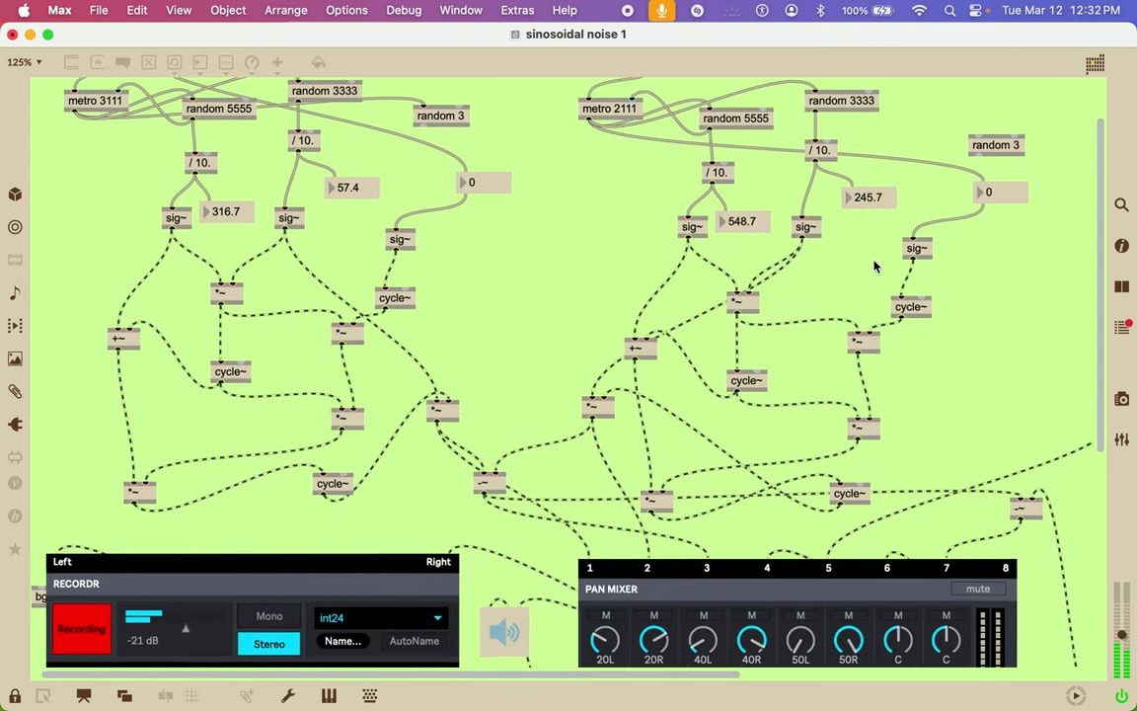
pyautogui.hscroll(3, 874, 264)
pyautogui.scroll(1, 874, 265)
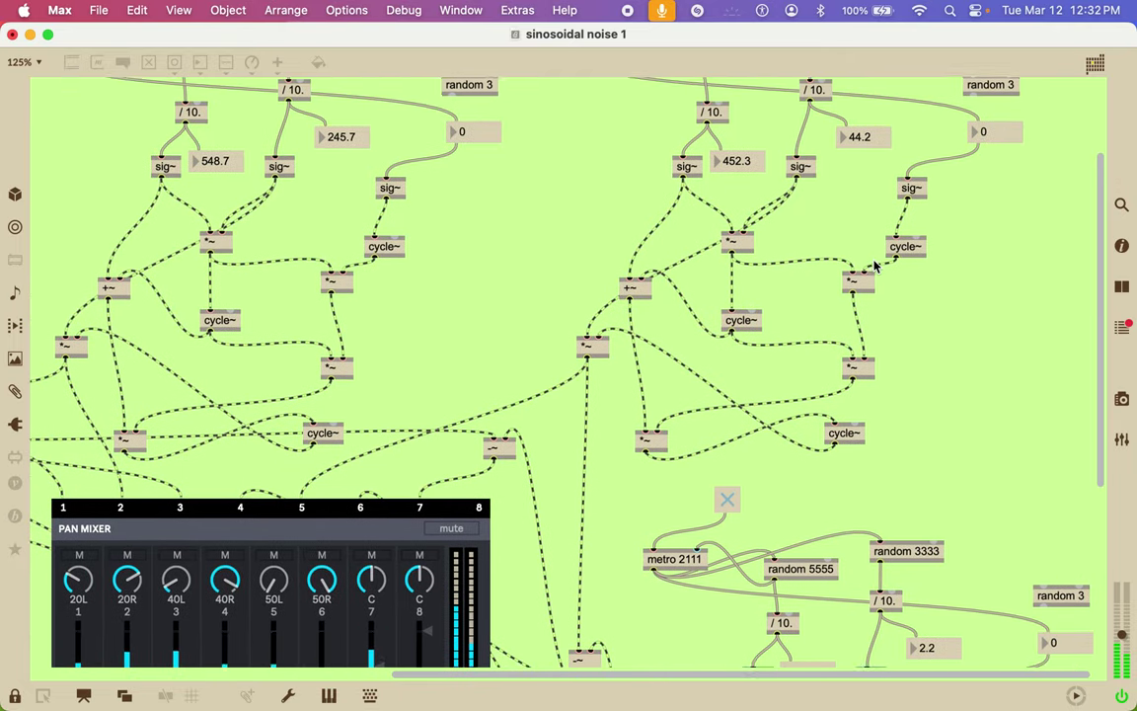
pyautogui.scroll(1, 864, 251)
pyautogui.scroll(4, 863, 251)
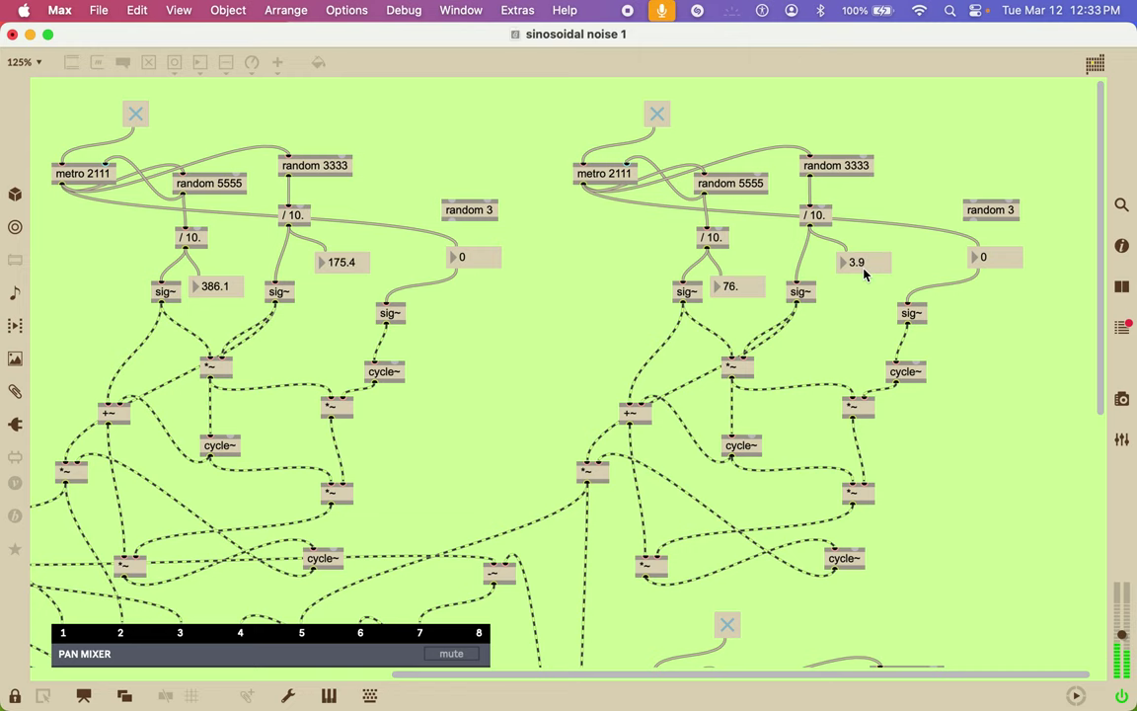
pyautogui.scroll(-12, 860, 605)
pyautogui.scroll(-5, 860, 606)
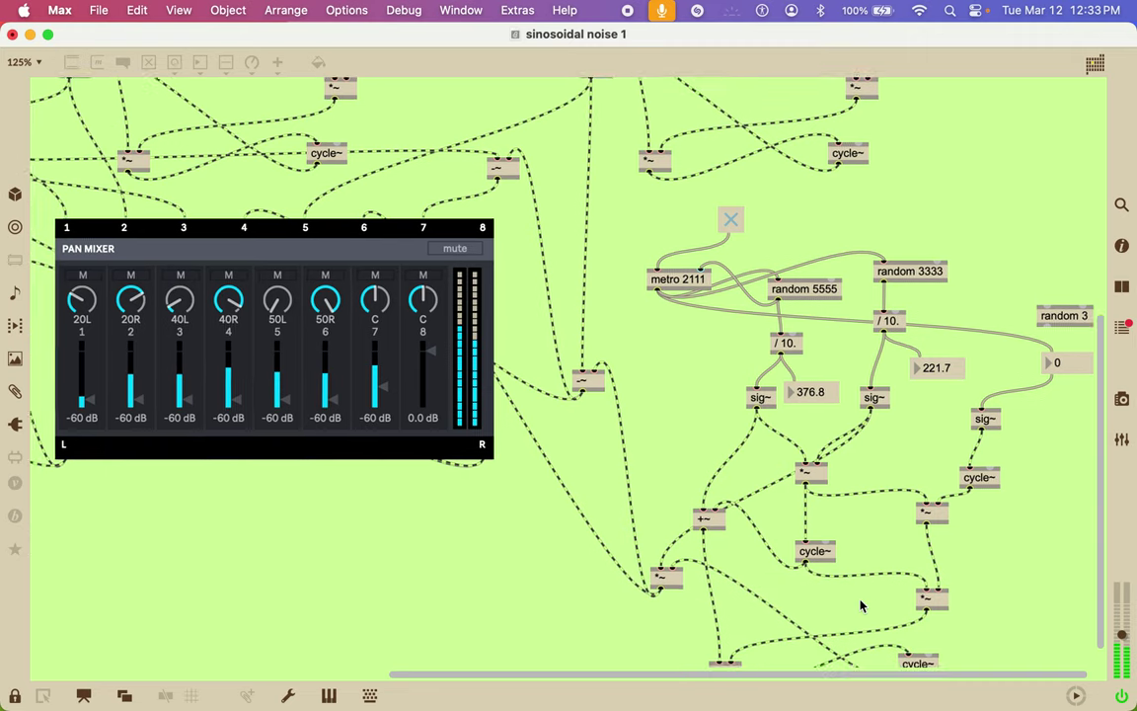